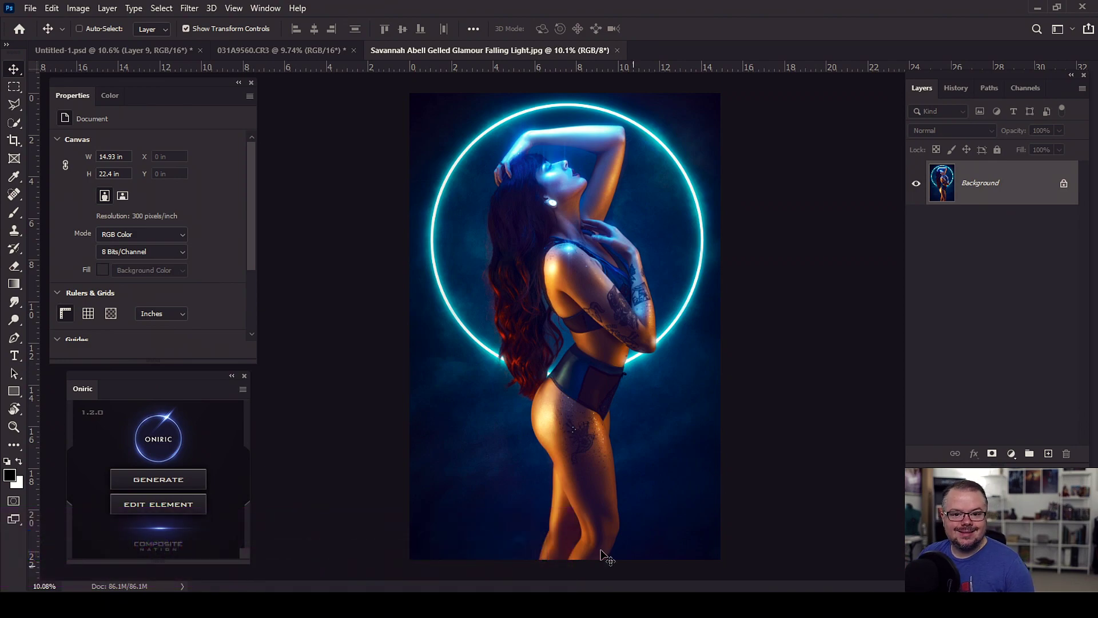
- Switch to the 031A9560.CR3 photo and examine the light on the model's shoulder, hair, face and hip
click(301, 57)
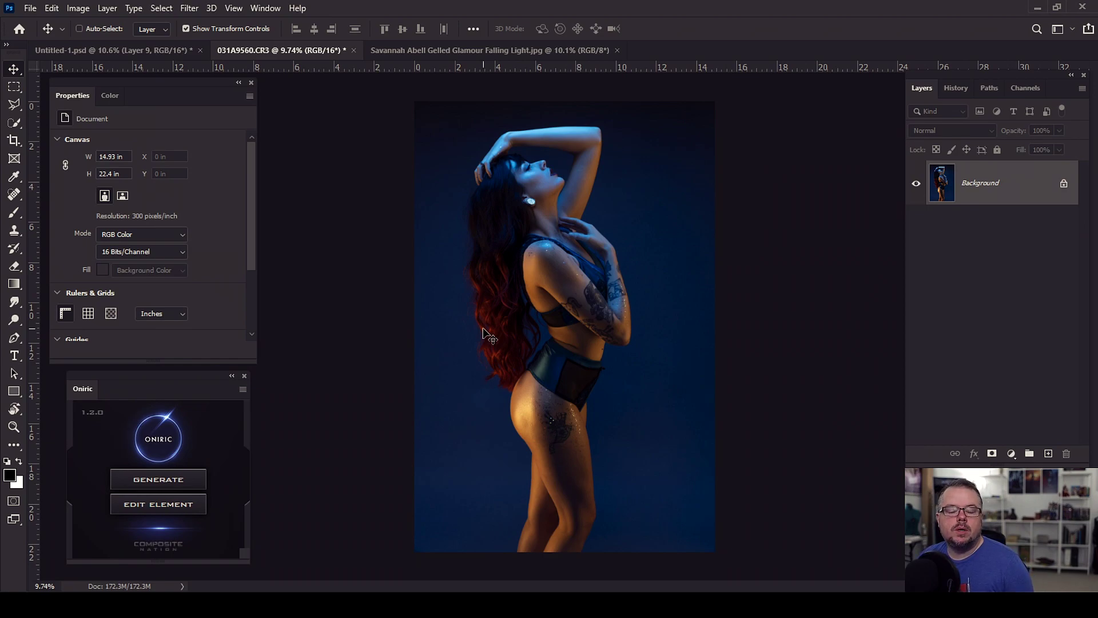
scroll(489, 336, up, 5)
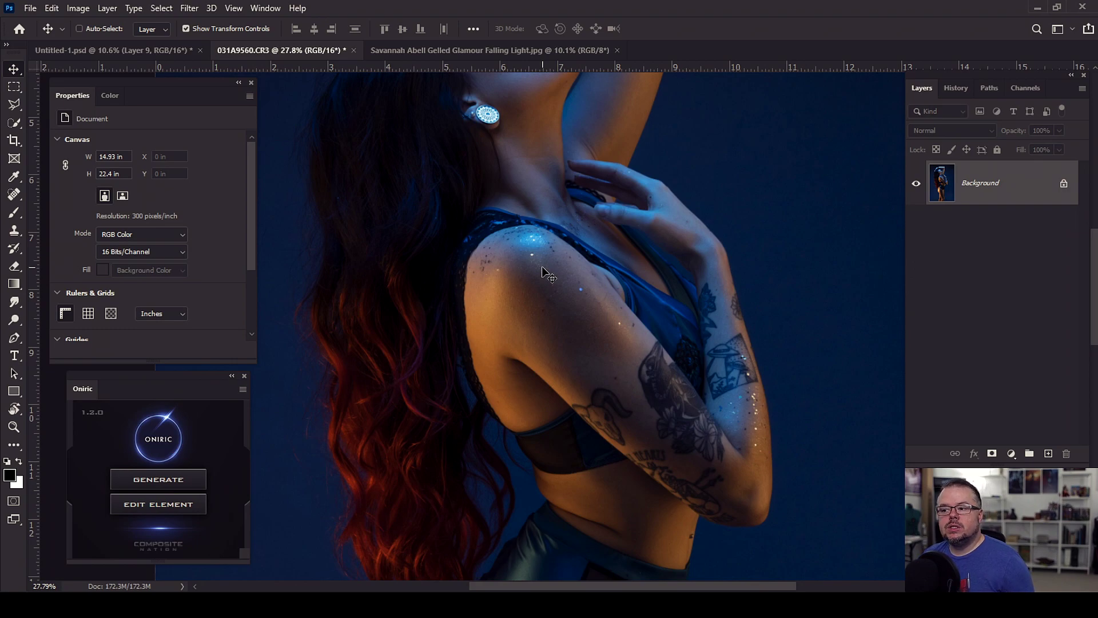
scroll(542, 267, down, 5)
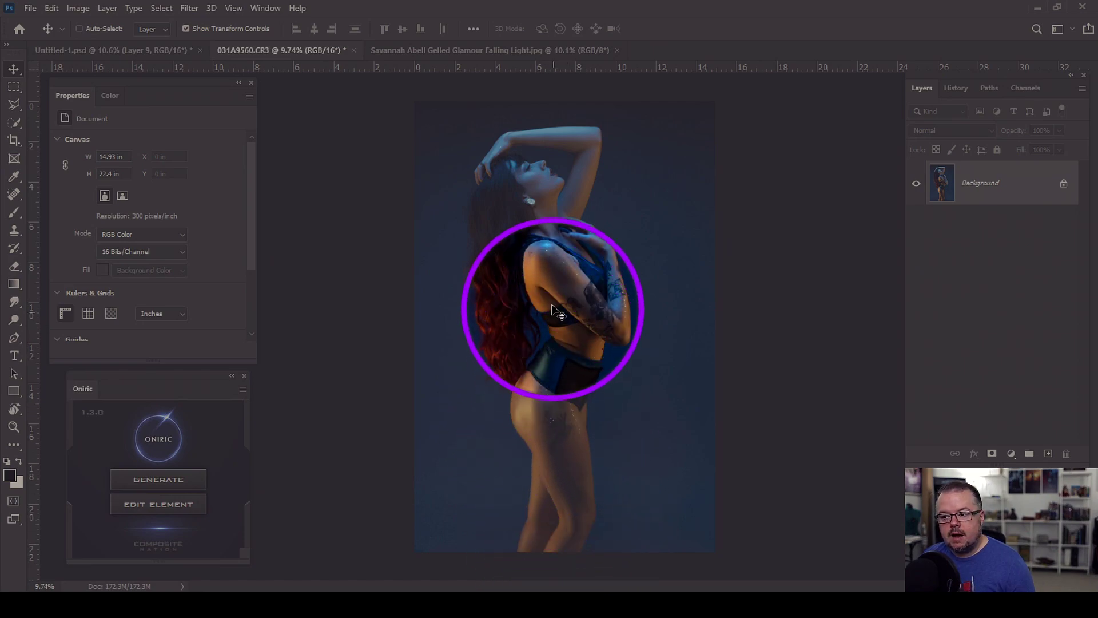
scroll(537, 203, up, 3)
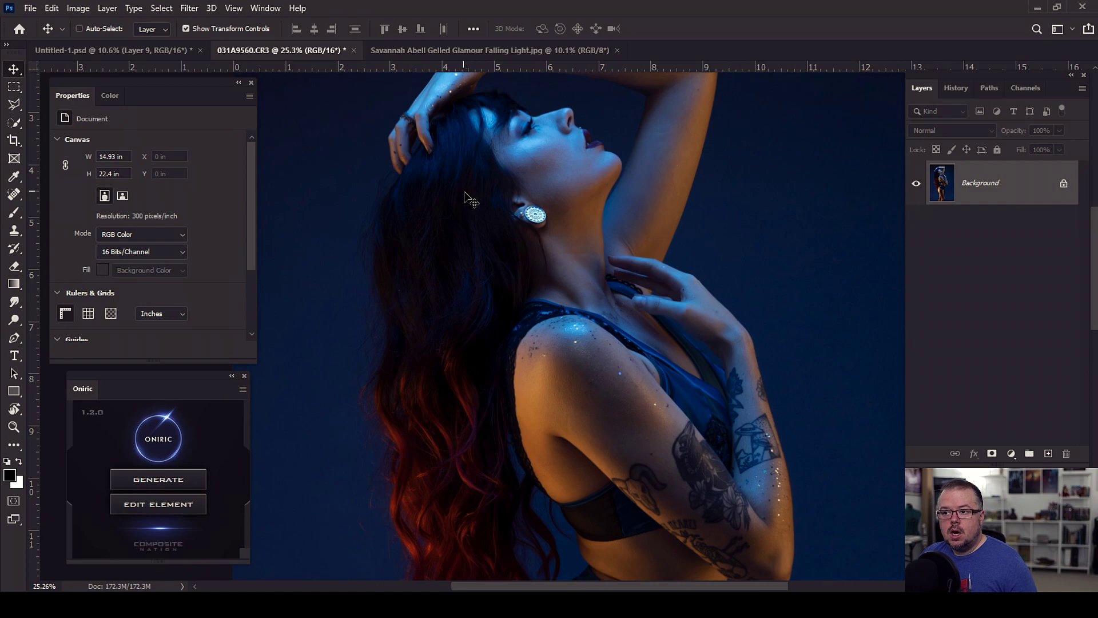
scroll(446, 299, up, 2)
drag(446, 299, 446, 306)
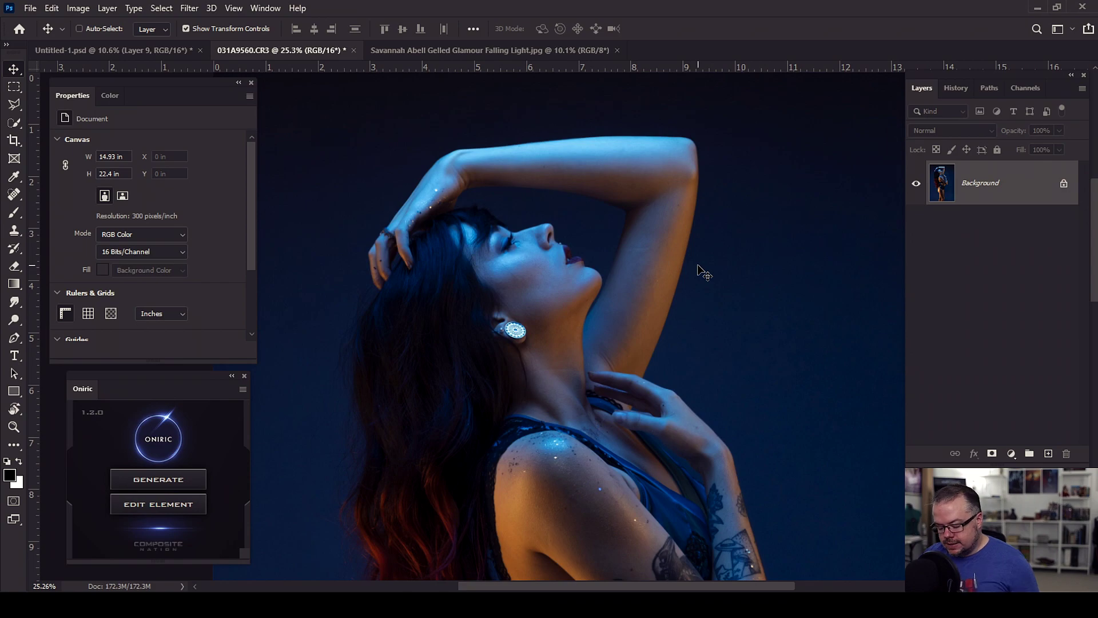
key(ctrl+0)
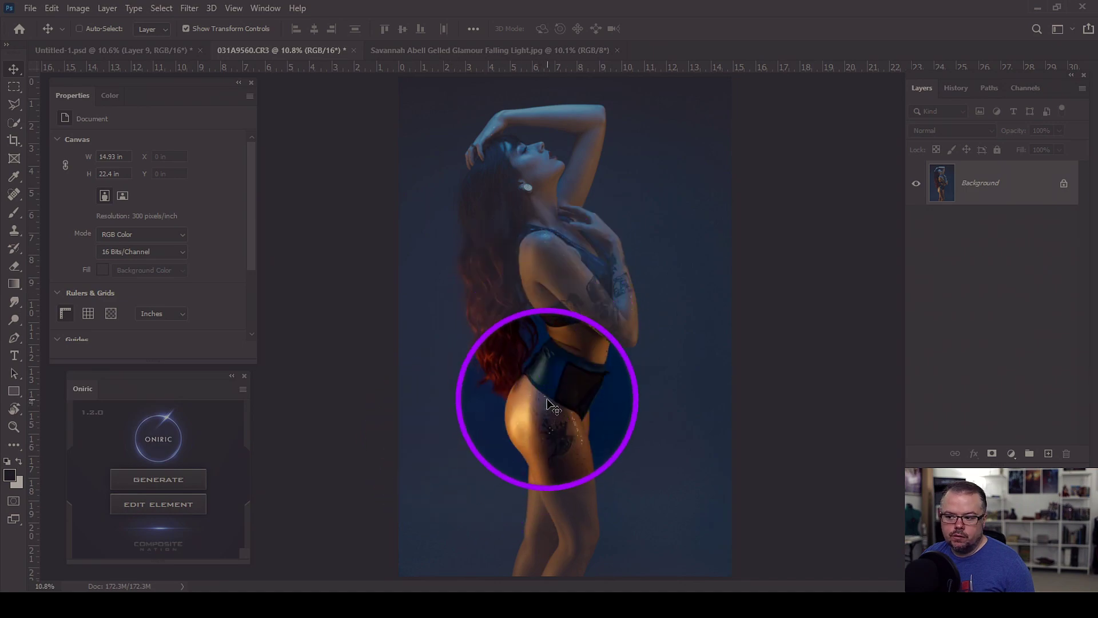
scroll(573, 370, up, 3)
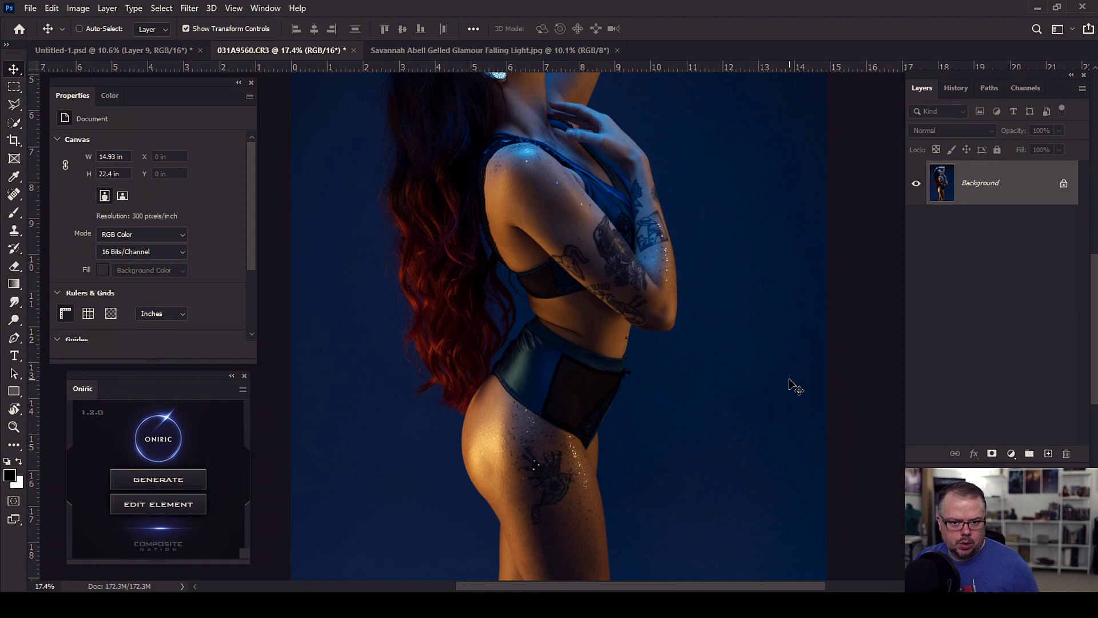
key(ctrl+0)
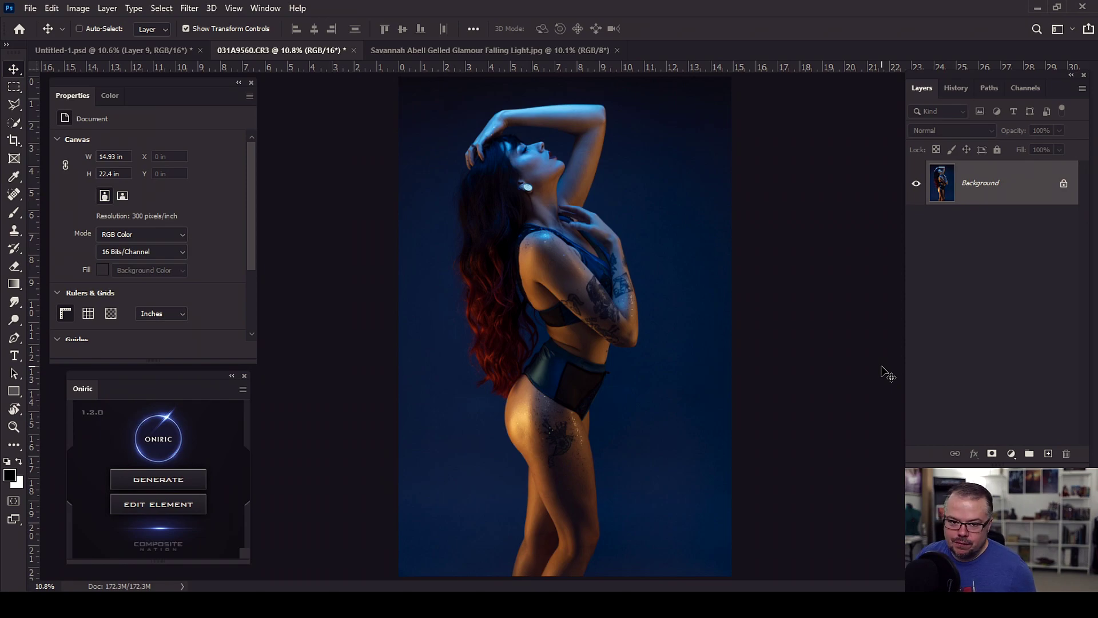
- Examine the model's waist, outfit and tattooed arm against the blue backdrop up close, as well as in the full frame
scroll(853, 362, up, 5)
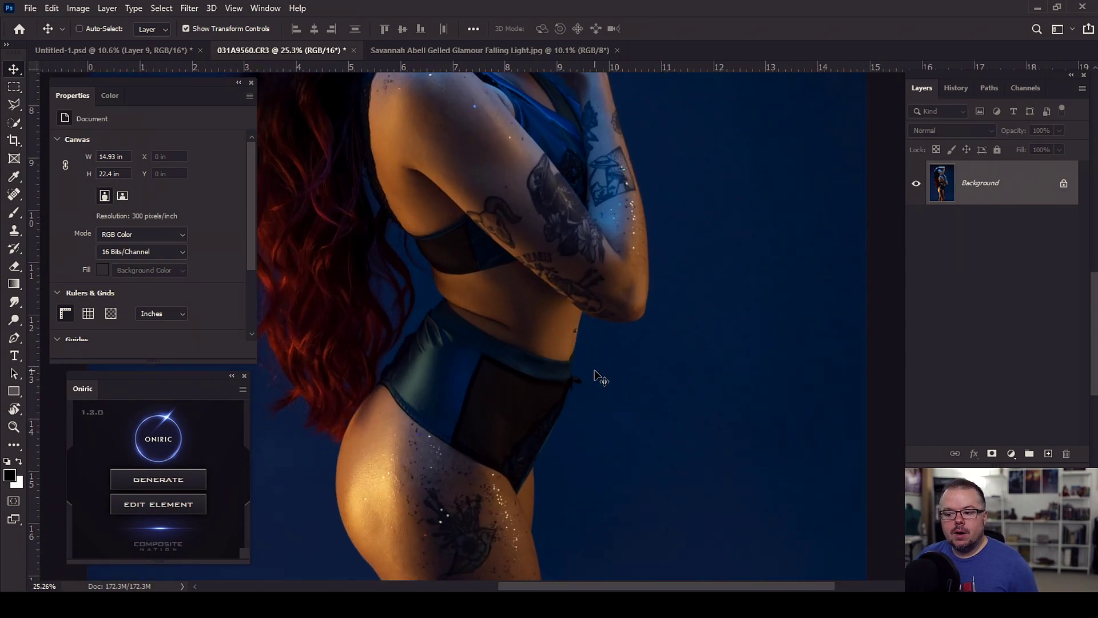
scroll(440, 421, up, 2)
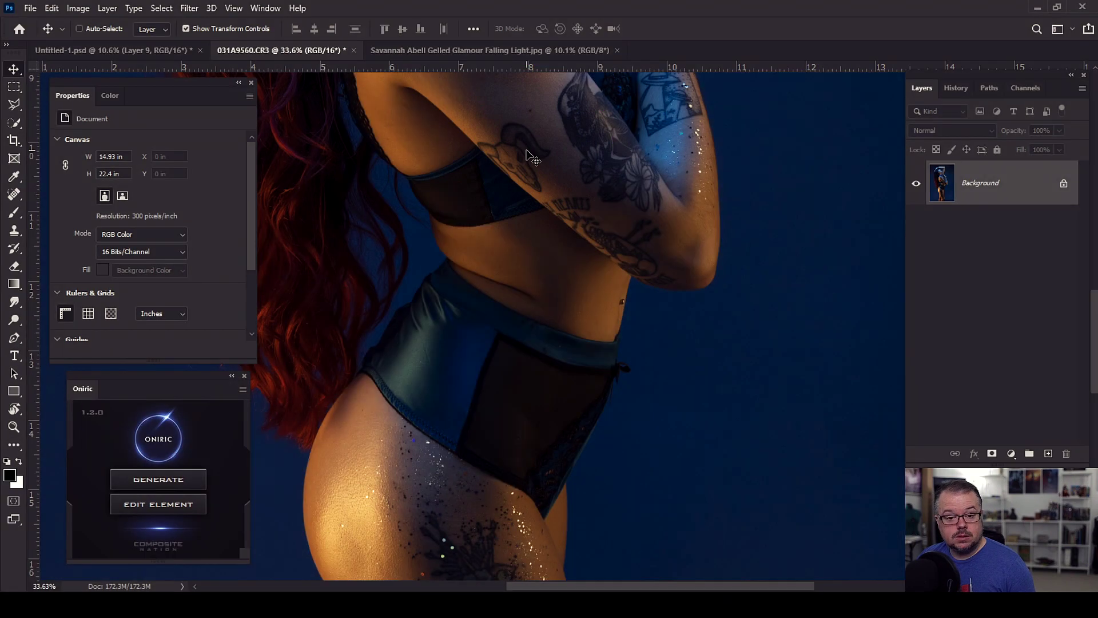
scroll(732, 374, down, 2)
scroll(732, 374, down, 4)
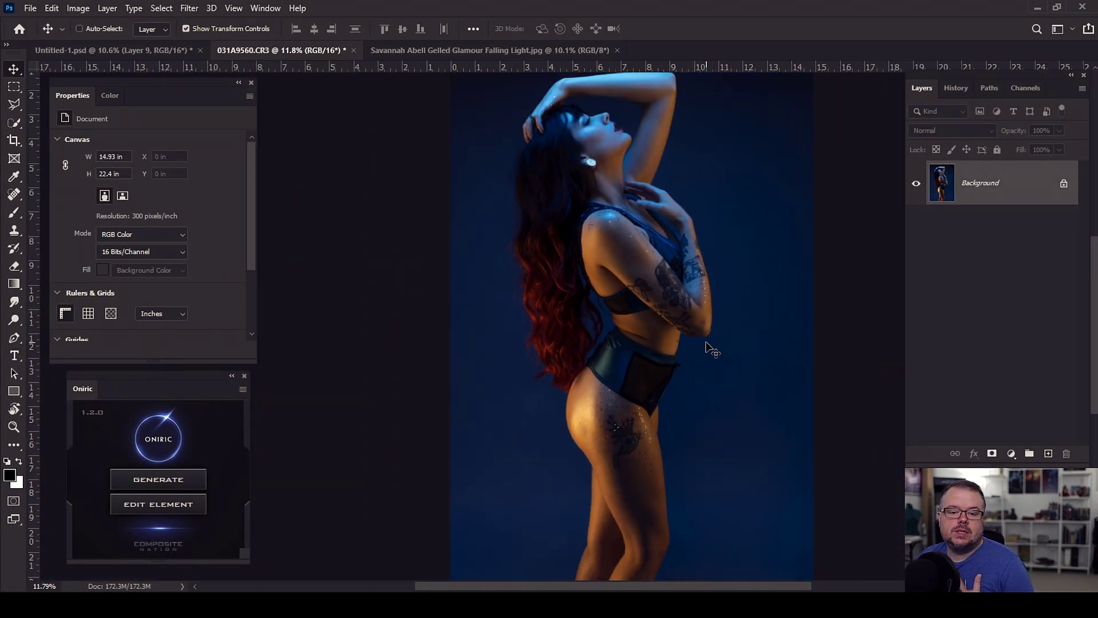
scroll(705, 372, up, 3)
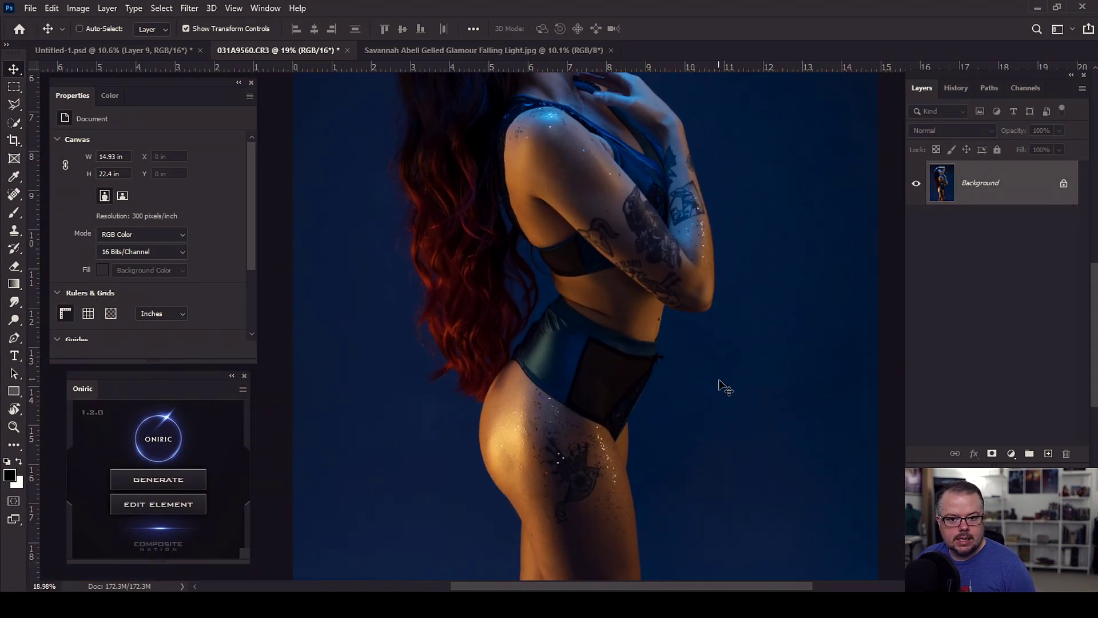
scroll(695, 366, up, 1)
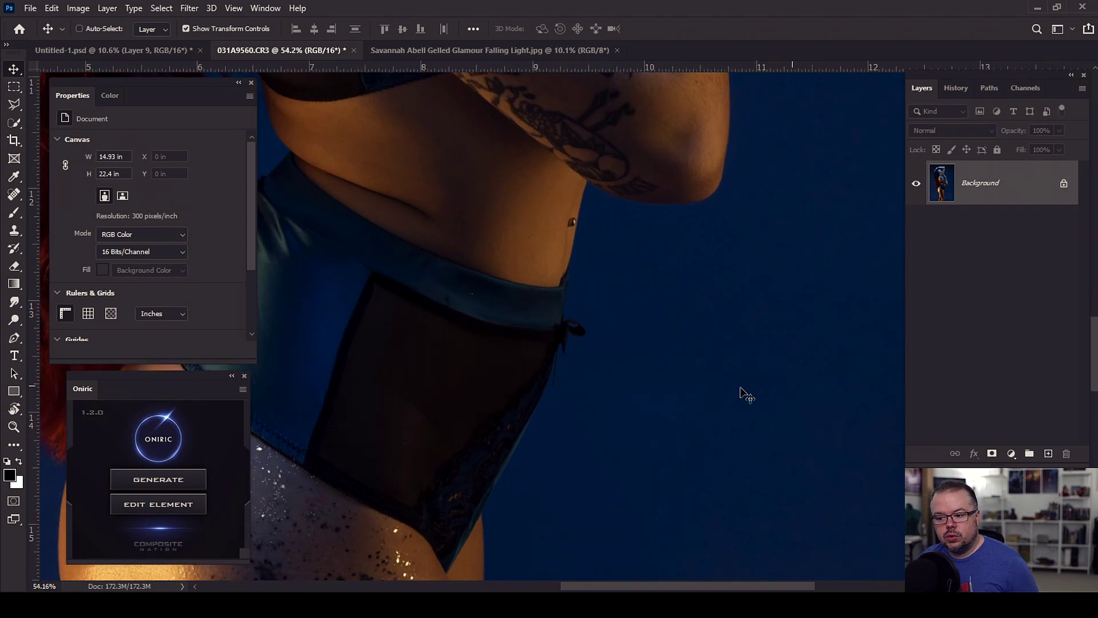
scroll(692, 393, down, 1)
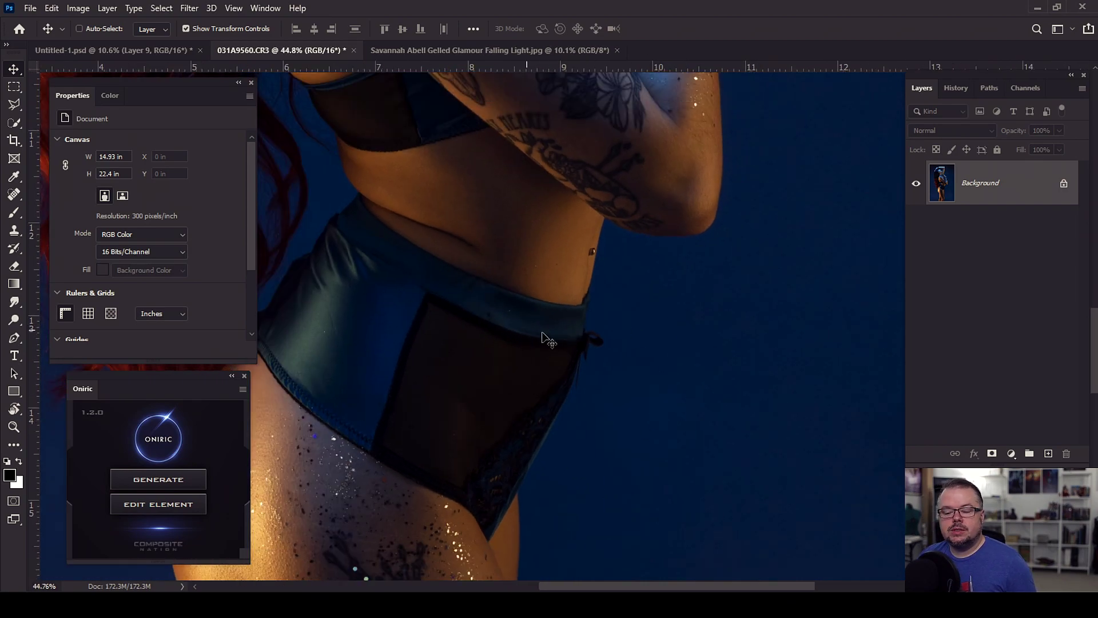
scroll(658, 382, down, 3)
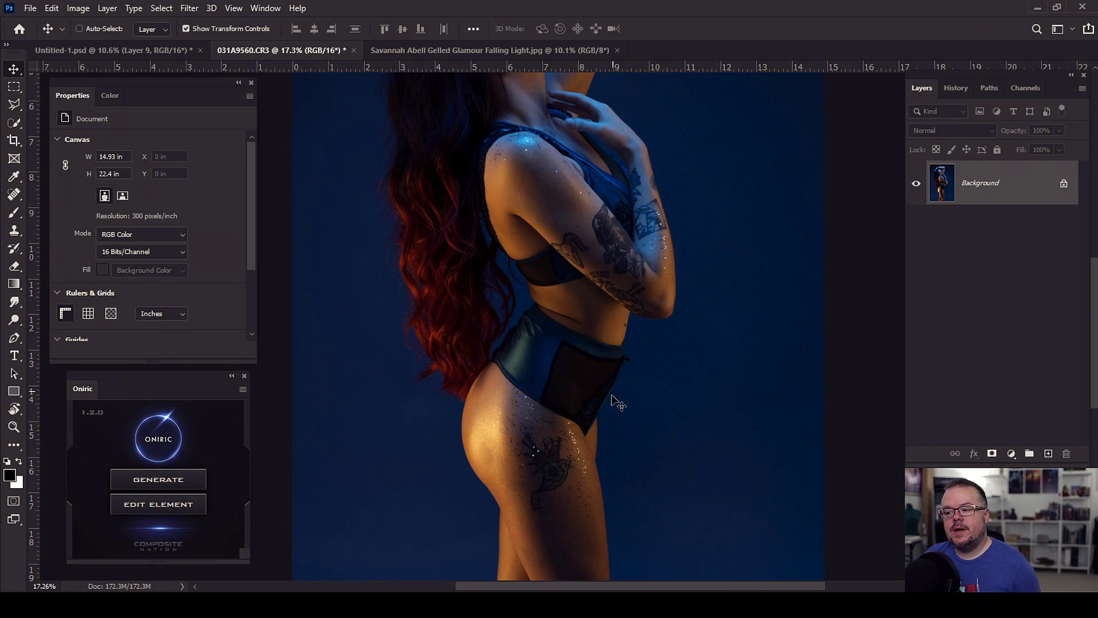
scroll(589, 570, down, 5)
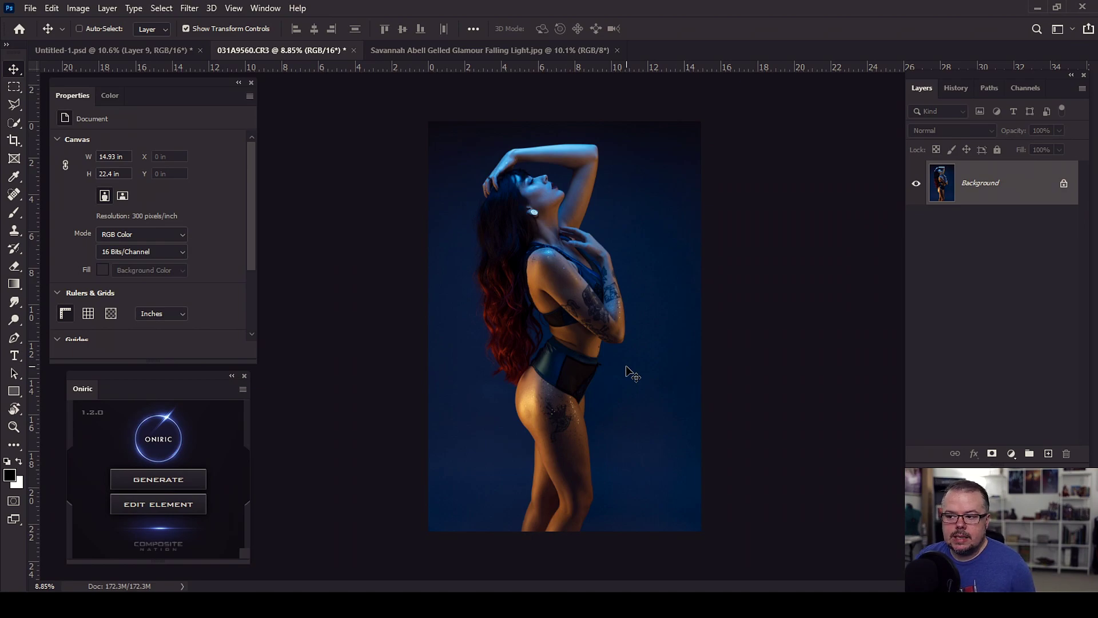
scroll(628, 372, up, 8)
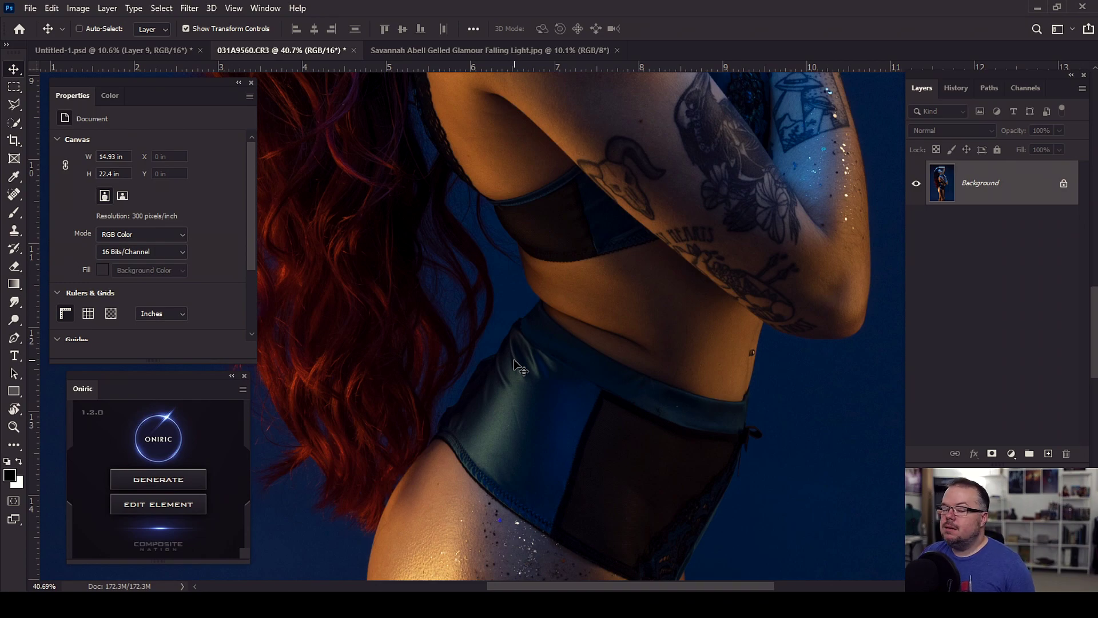
scroll(521, 343, down, 5)
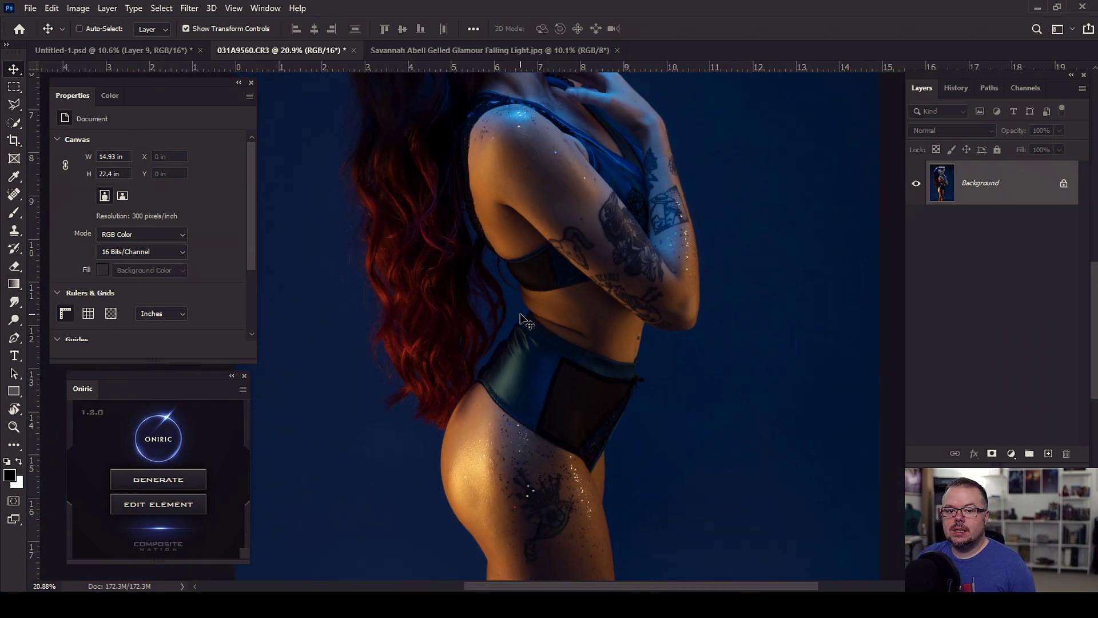
- In Untitled-1.psd, isolate the Background layer by hiding every layer above it
click(133, 54)
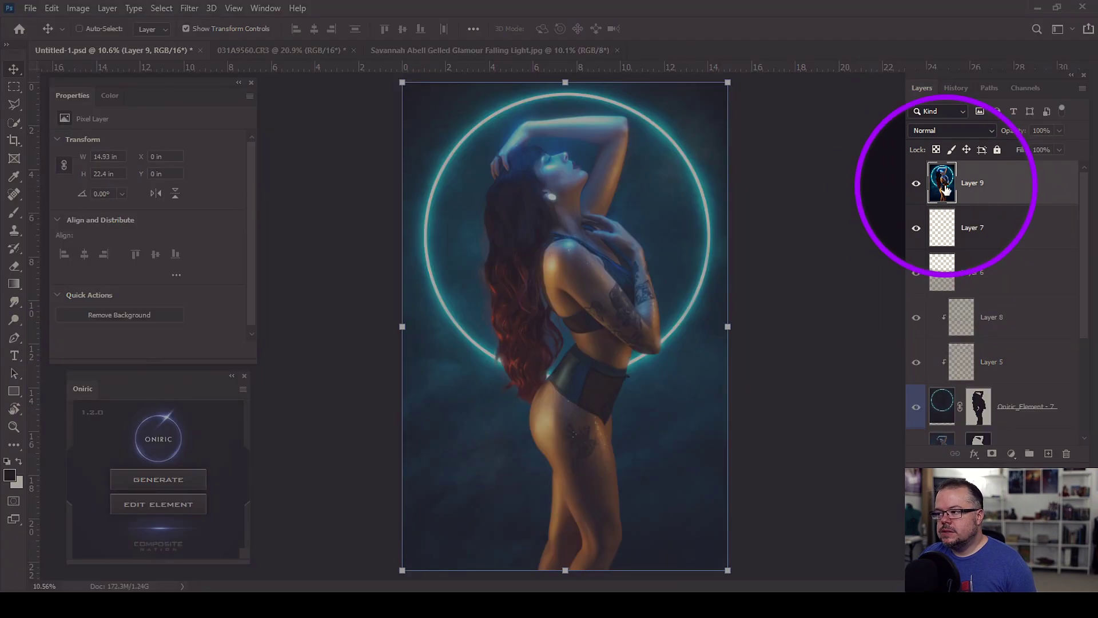
scroll(977, 311, down, 3)
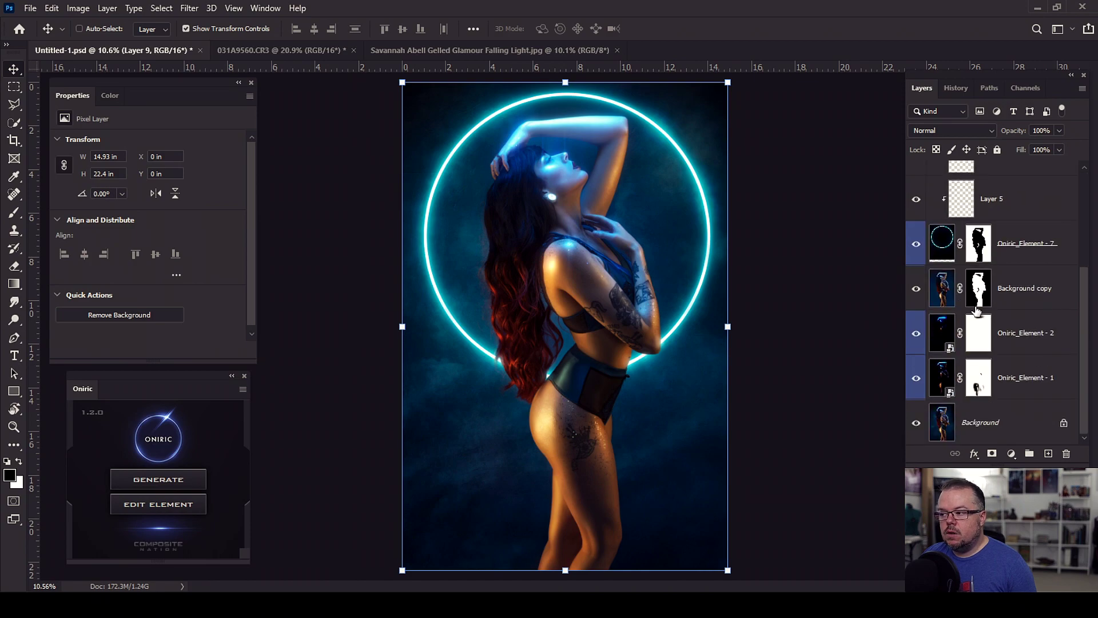
alt+click(916, 424)
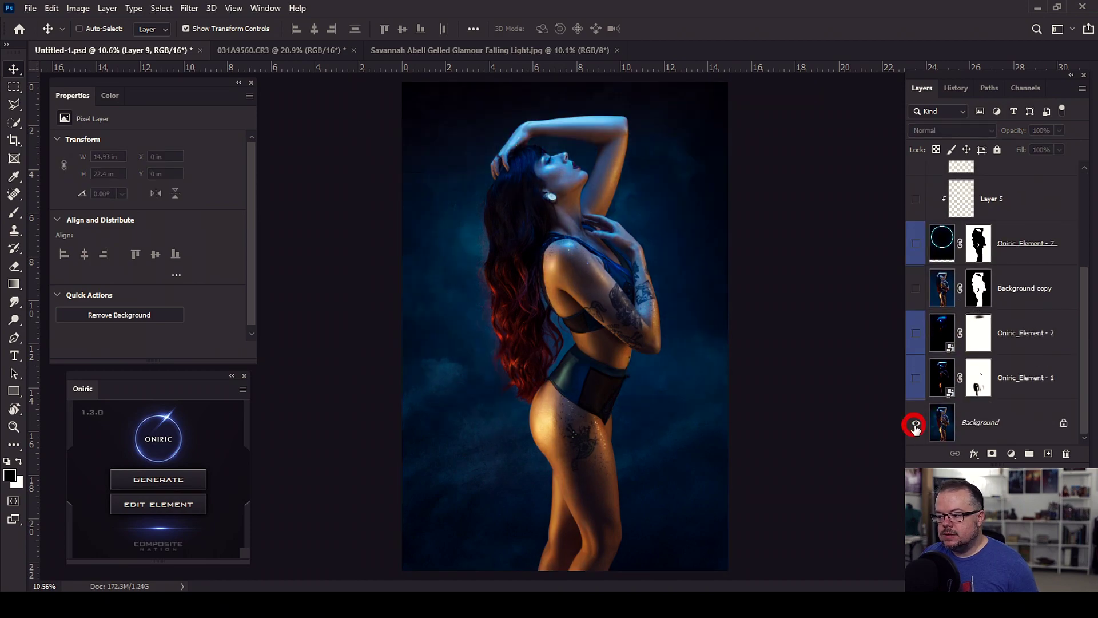
scroll(606, 412, up, 2)
scroll(607, 413, down, 3)
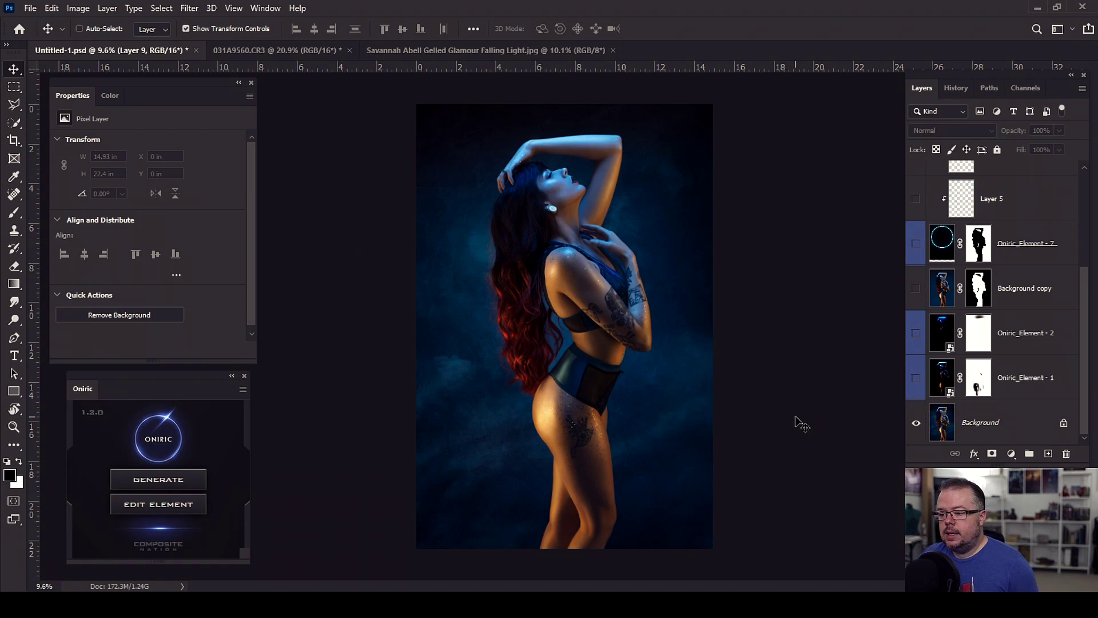
- Compare the full 031A9560.CR3 photo with the Background layer of Untitled-1.psd, inspecting the waist and backdrop texture closely
click(255, 50)
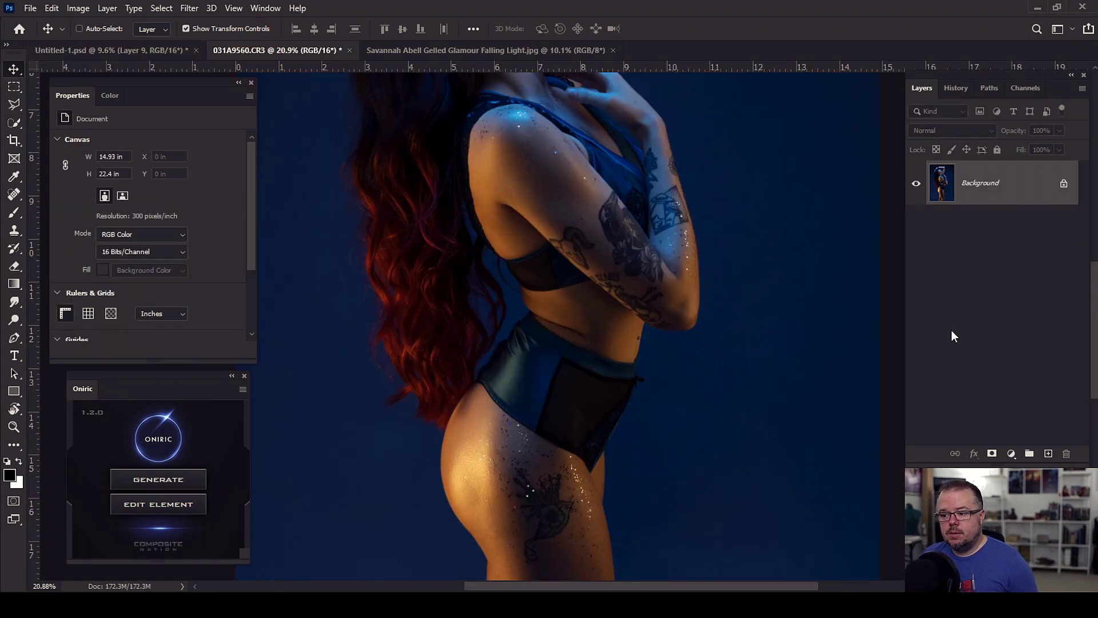
key(ctrl+0)
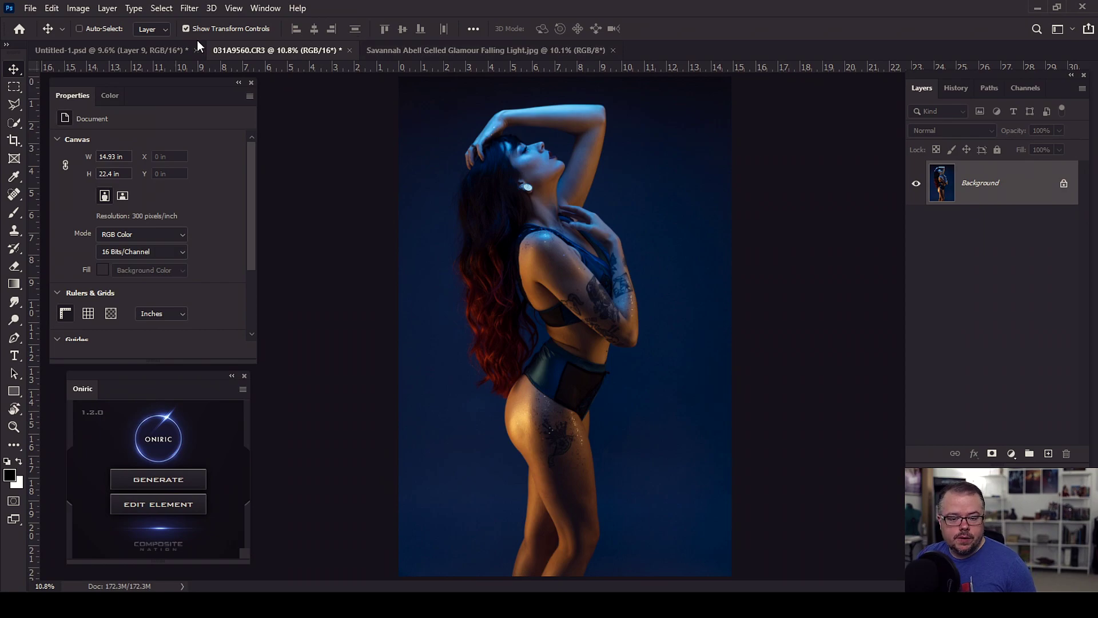
click(132, 50)
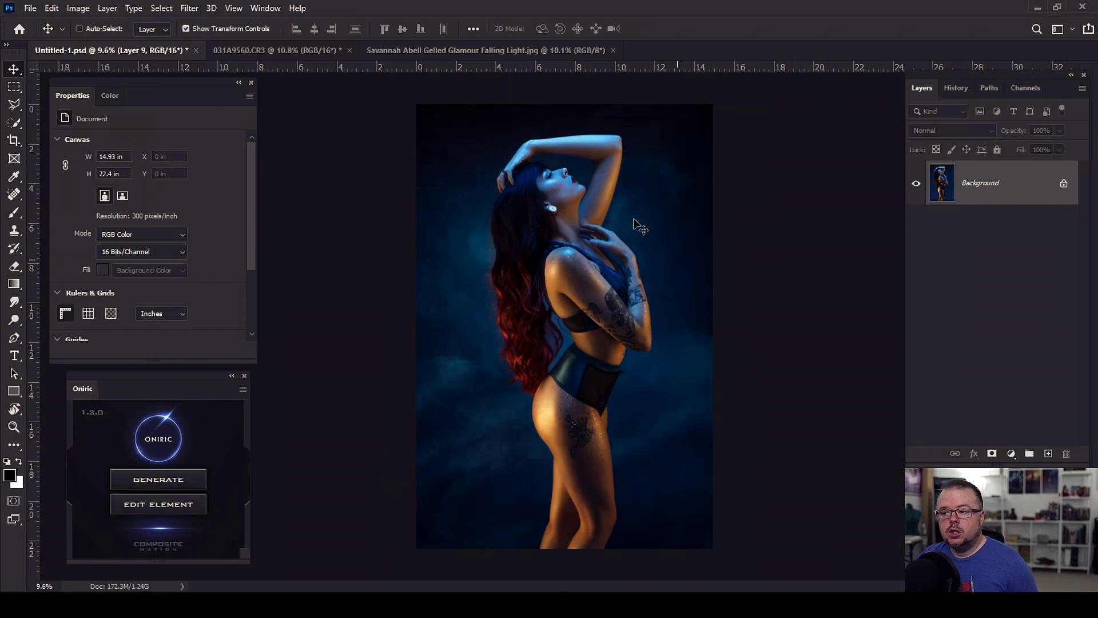
scroll(633, 400, up, 3)
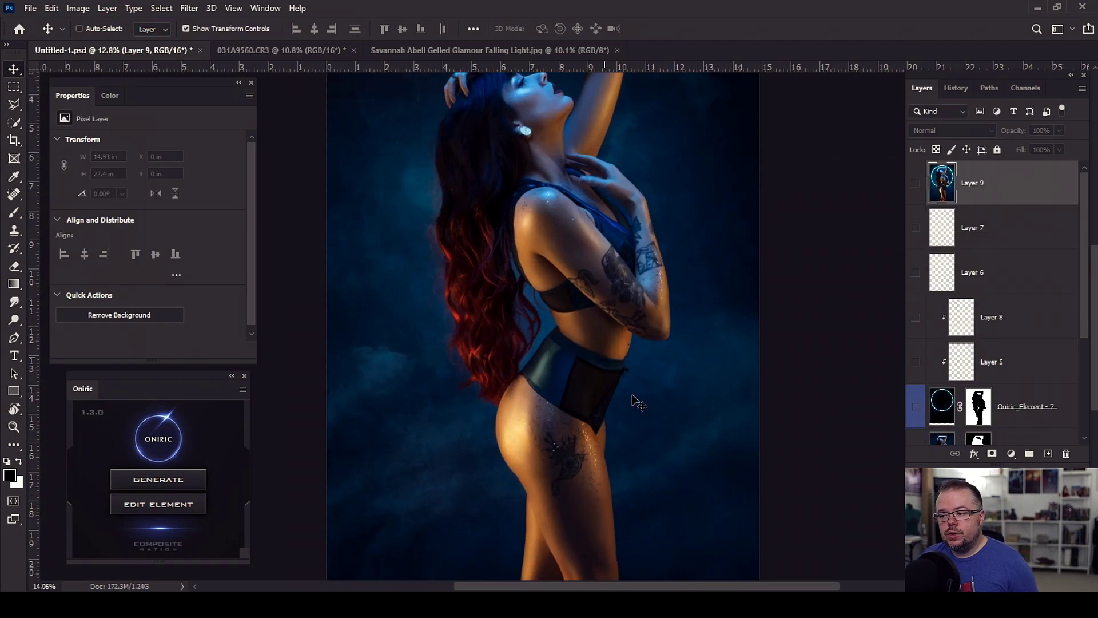
scroll(628, 393, up, 2)
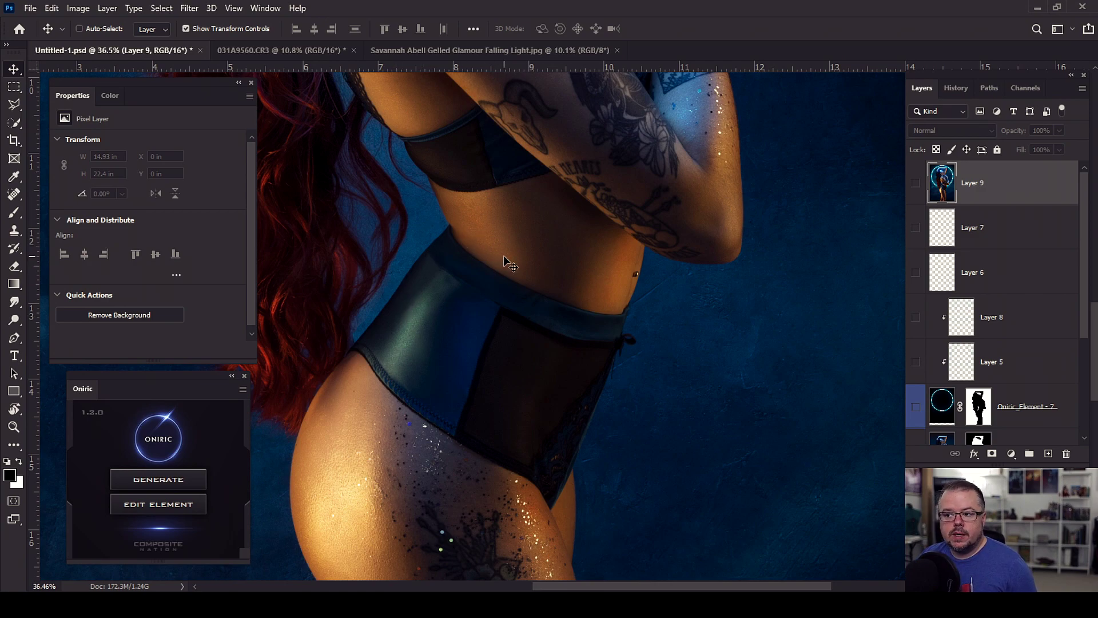
scroll(486, 309, down, 5)
scroll(511, 338, down, 5)
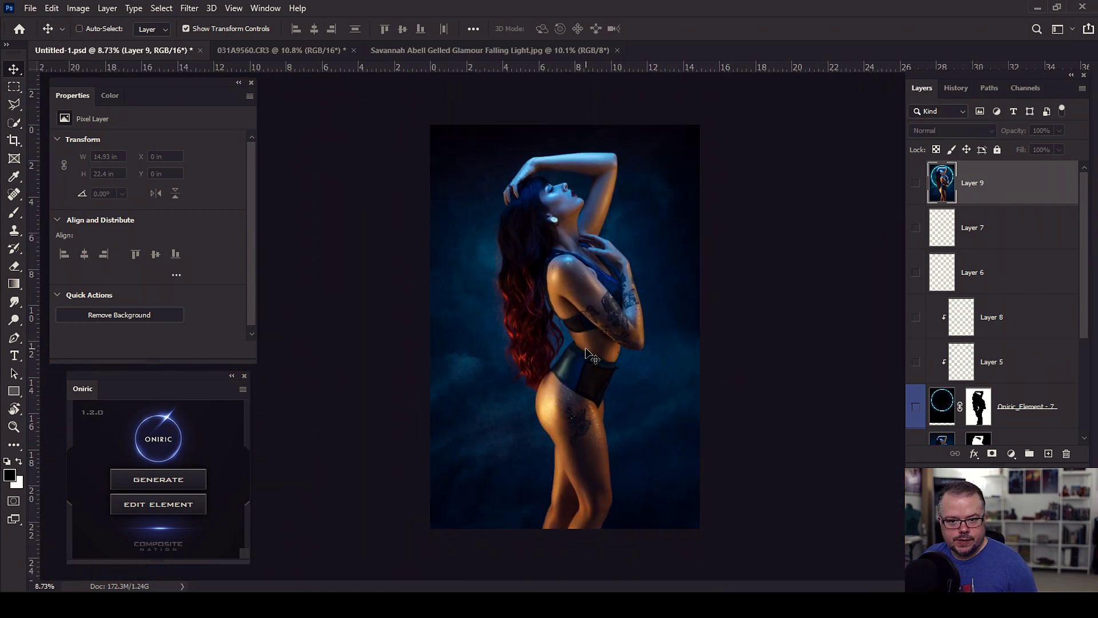
- Alternate between 031A9560.CR3 and Untitled-1.psd to compare the edits, briefly showing Layer 9 with the glowing ring and hiding it again
click(255, 50)
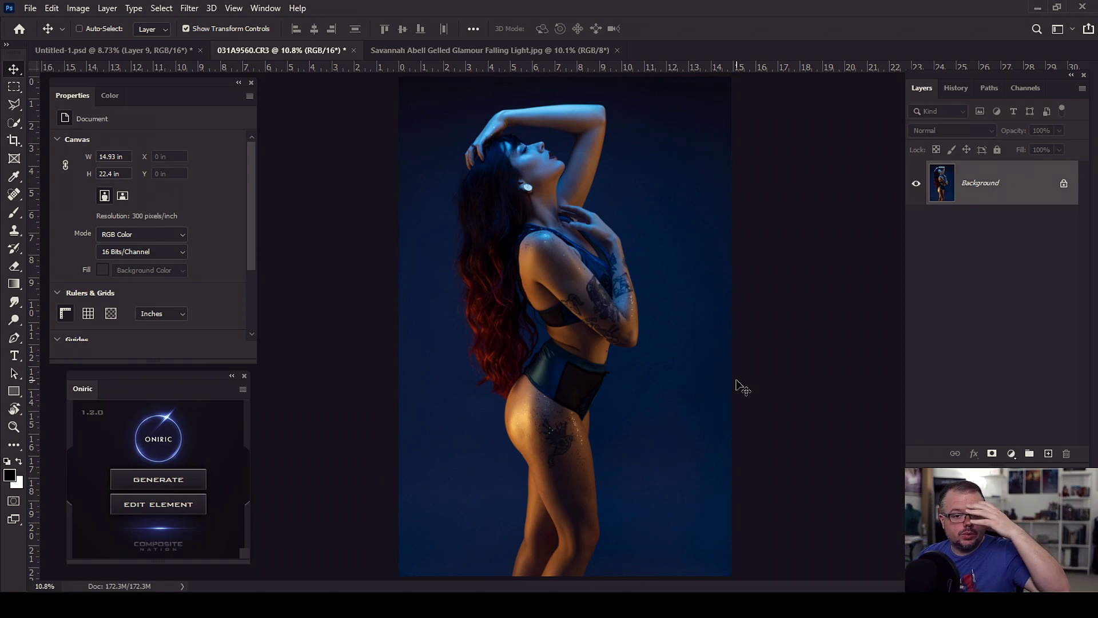
click(141, 49)
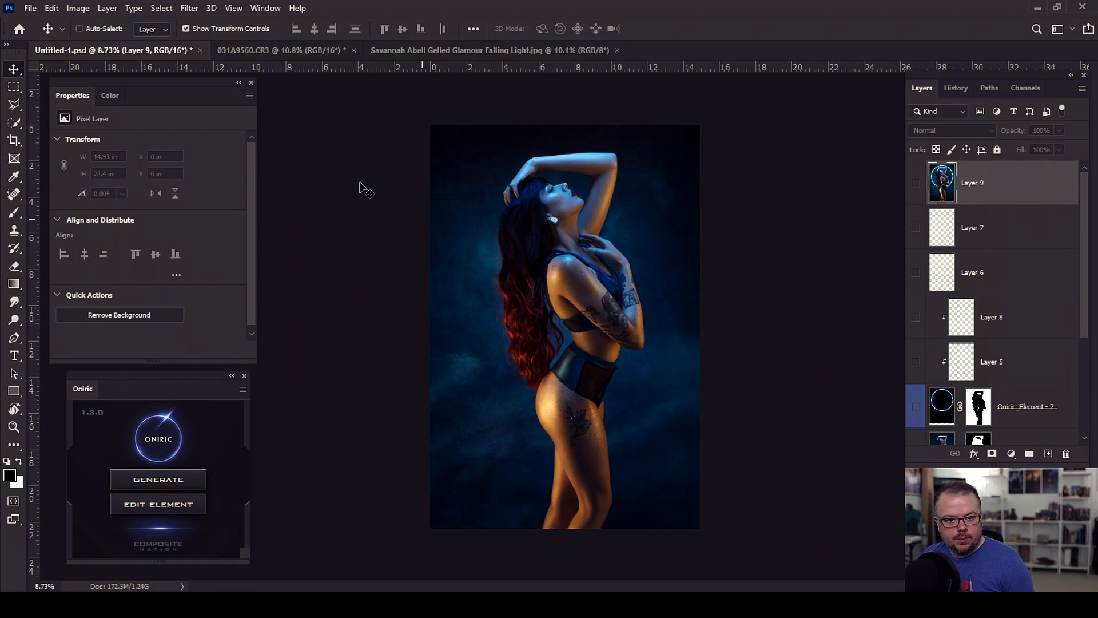
click(258, 53)
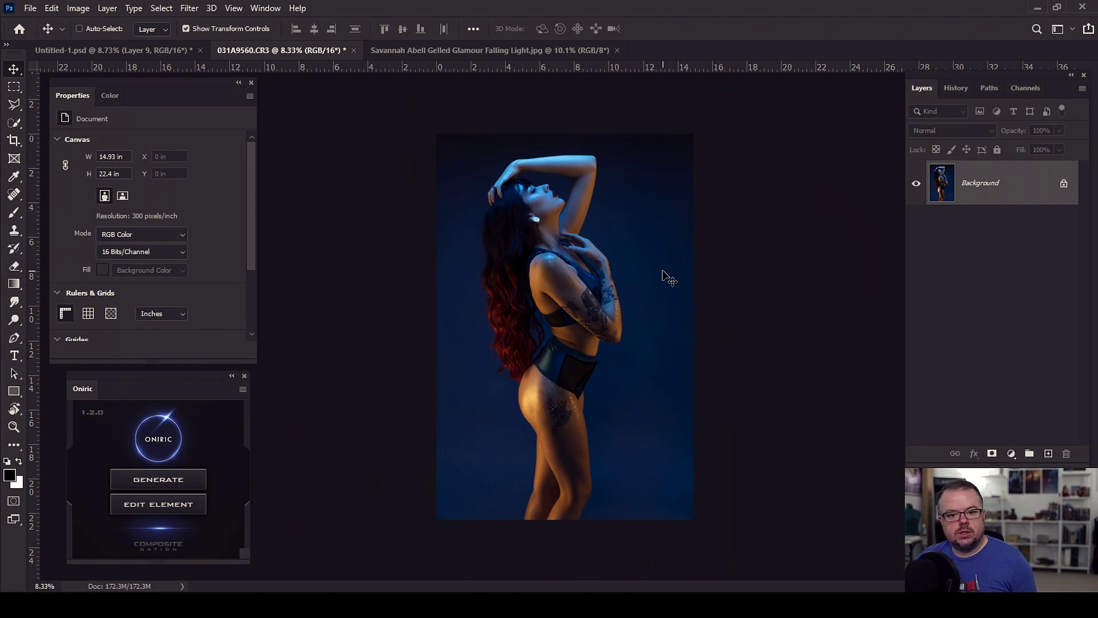
click(130, 51)
click(914, 179)
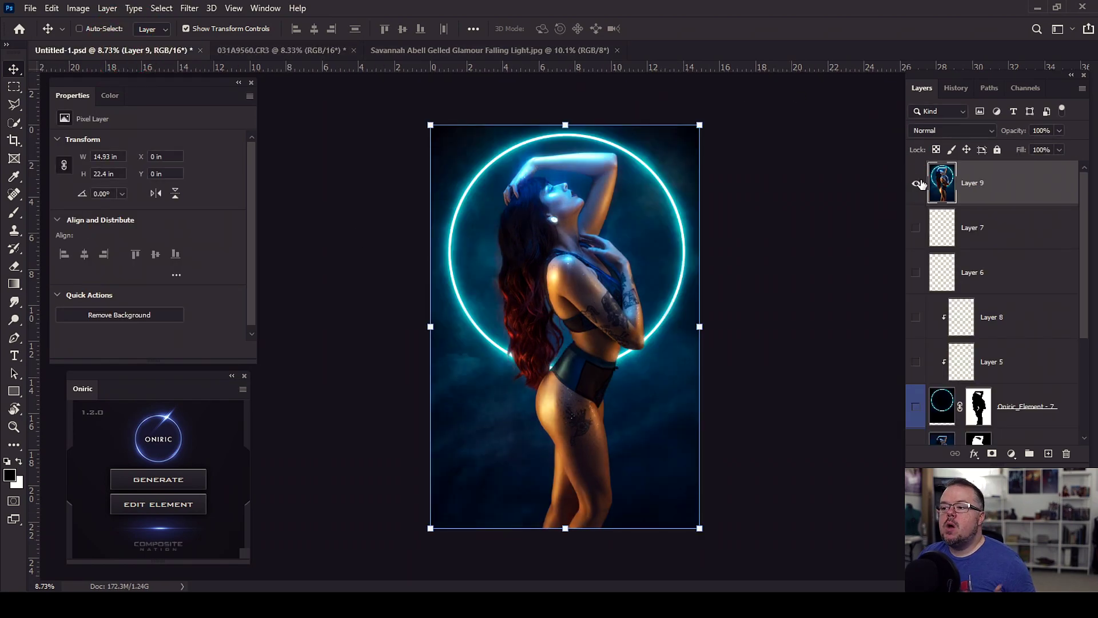
click(916, 183)
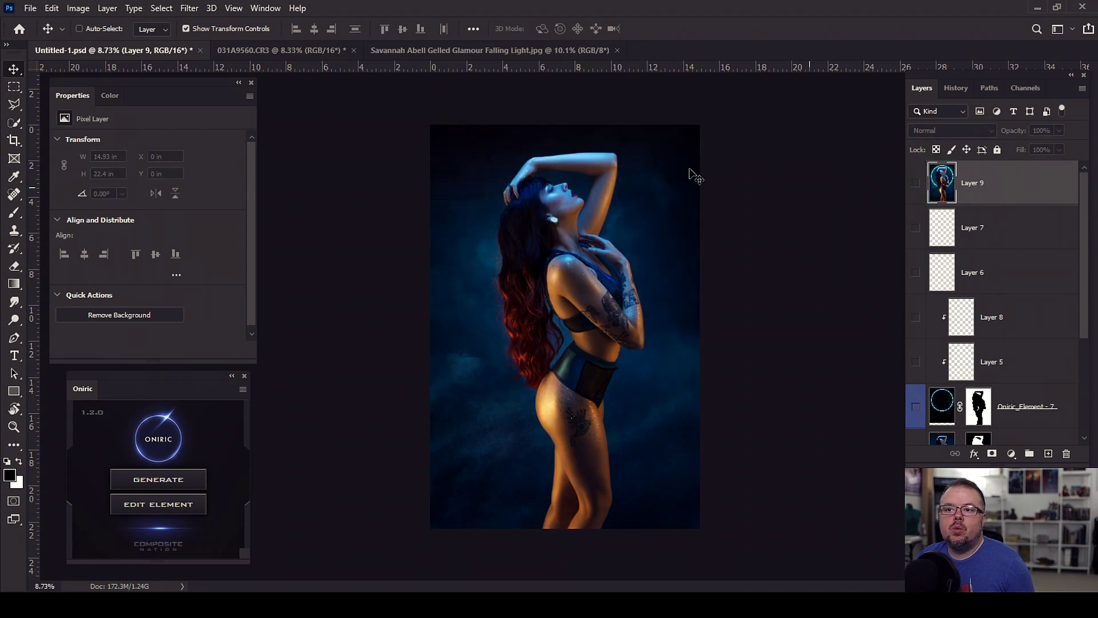
click(297, 51)
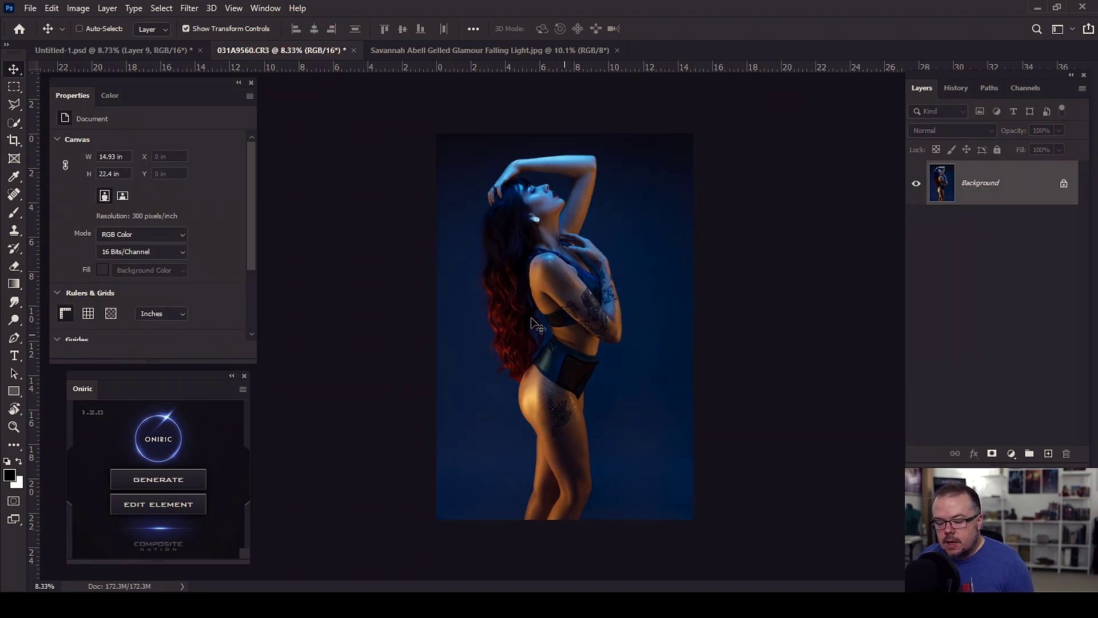
click(123, 50)
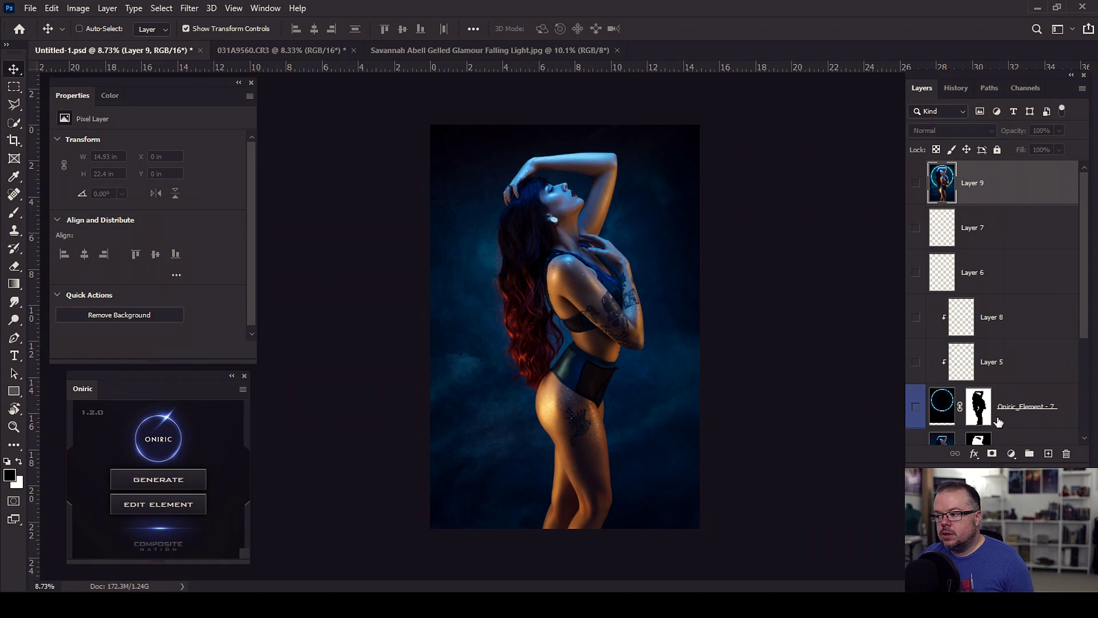
- Select the Background layer and examine its backdrop texture beside the hair and the model's figure, both up close and in full
scroll(1014, 412, down, 3)
click(959, 325)
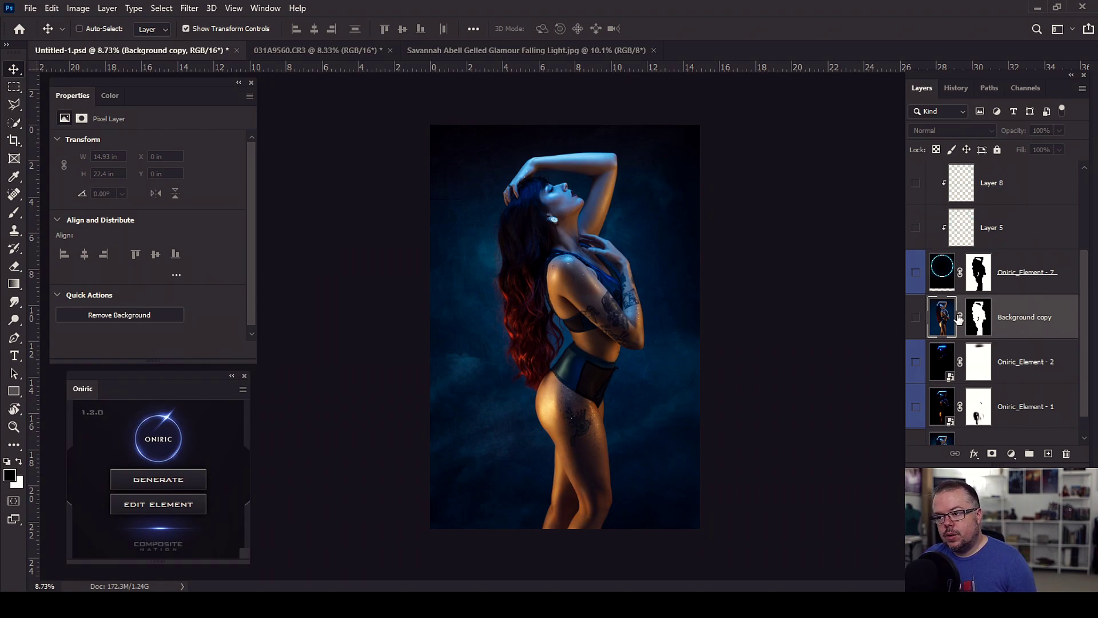
scroll(949, 335, down, 1)
click(996, 432)
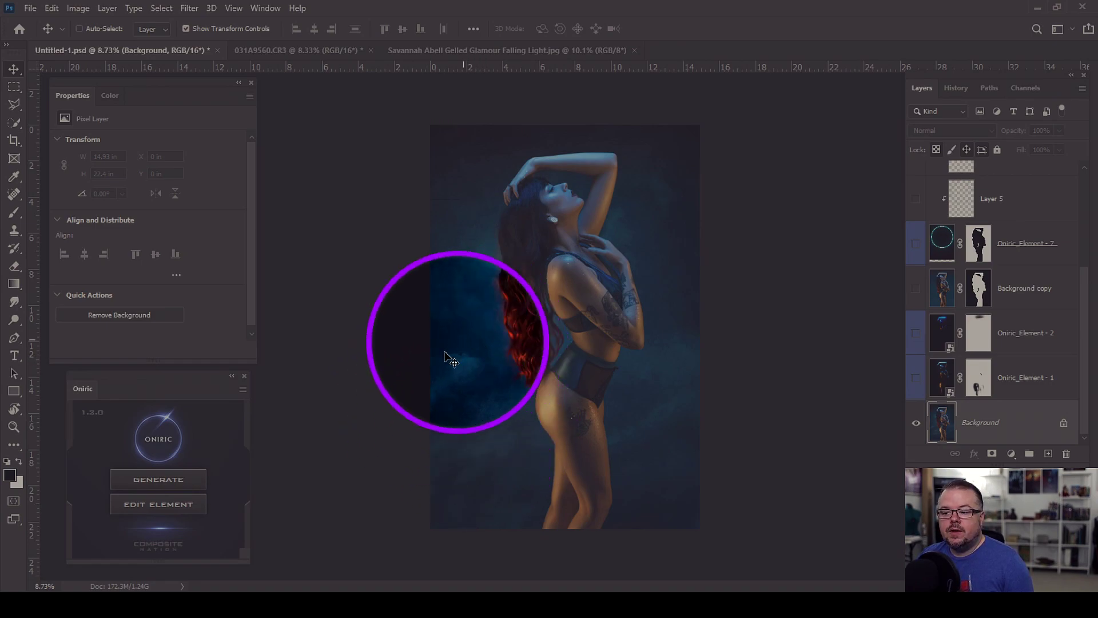
scroll(469, 410, up, 1)
scroll(470, 411, up, 6)
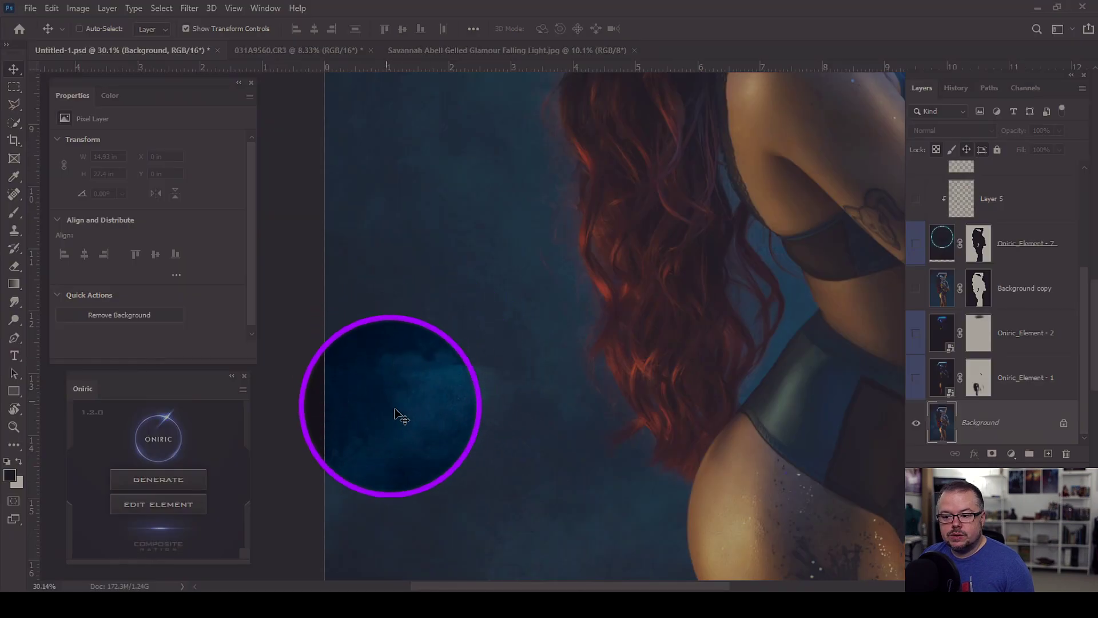
scroll(520, 375, down, 7)
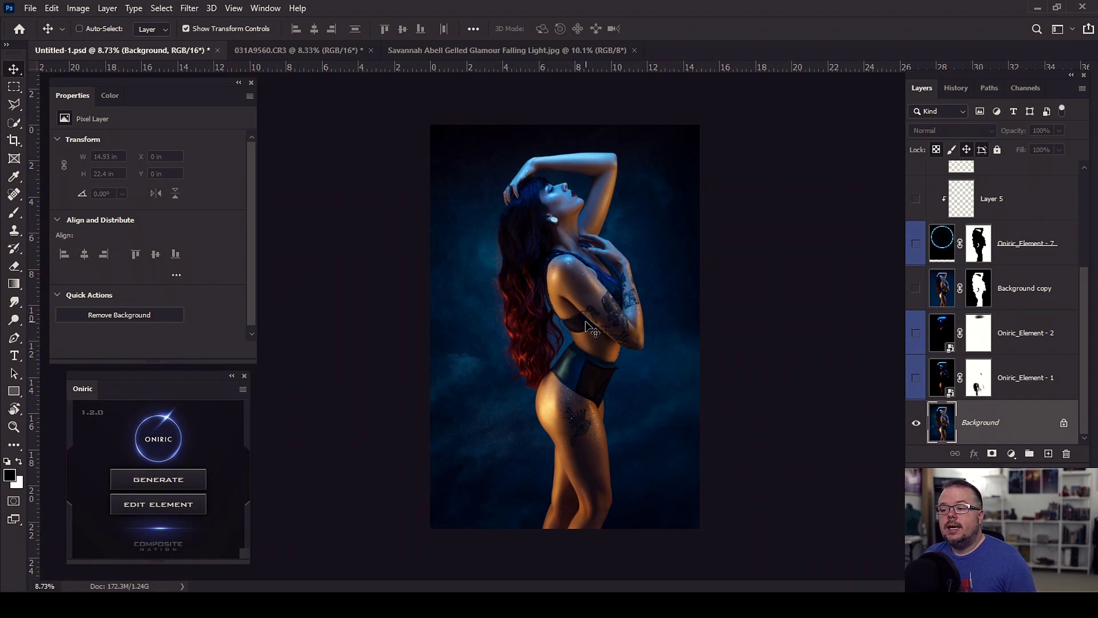
scroll(565, 274, up, 5)
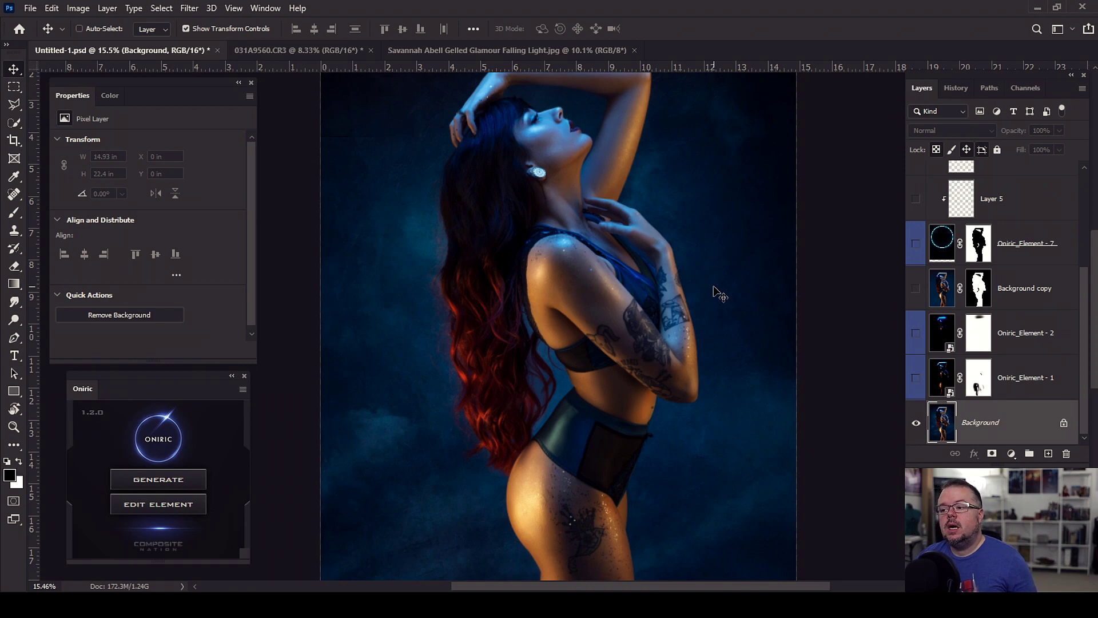
key(ctrl)
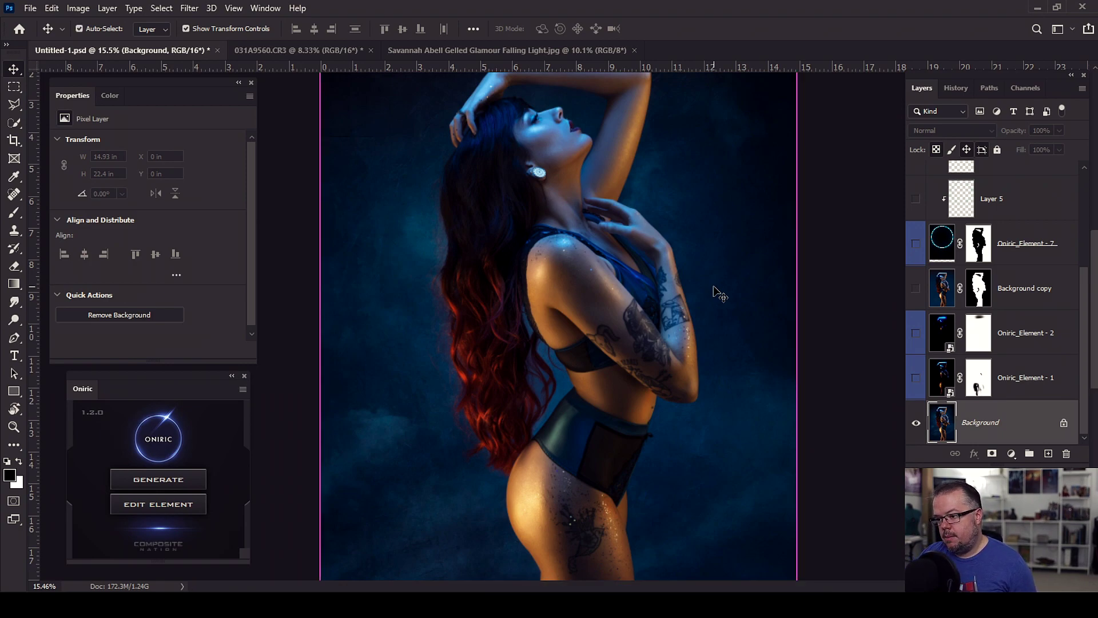
scroll(715, 293, down, 2)
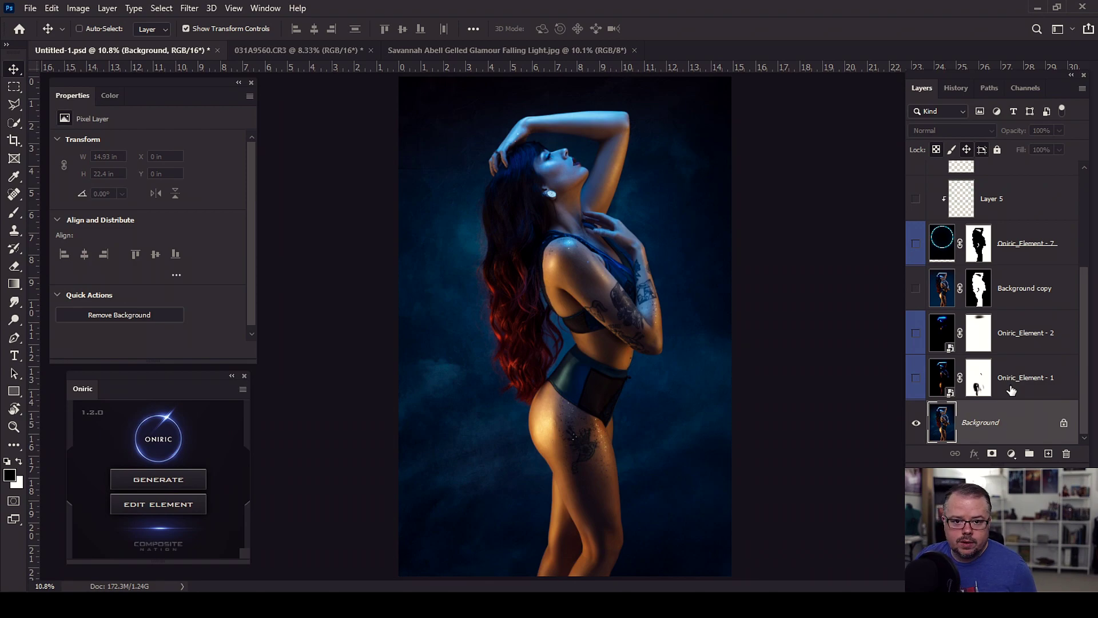
- Select the Oniric_Element - 1 glow layer and make it visible, comparing the portrait with and without it
click(1033, 387)
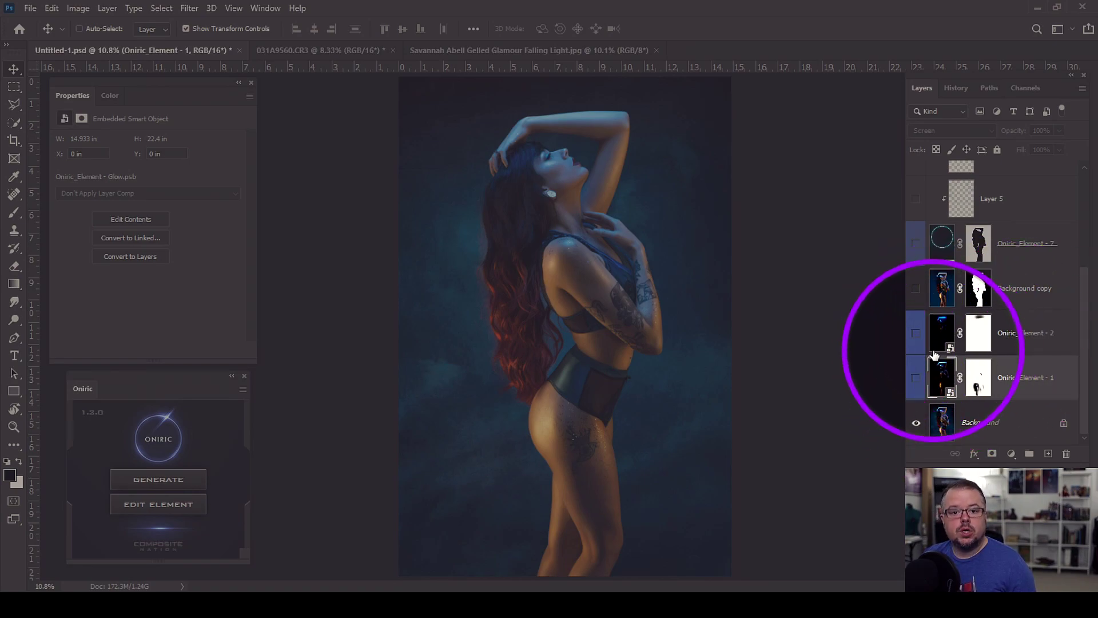
click(916, 378)
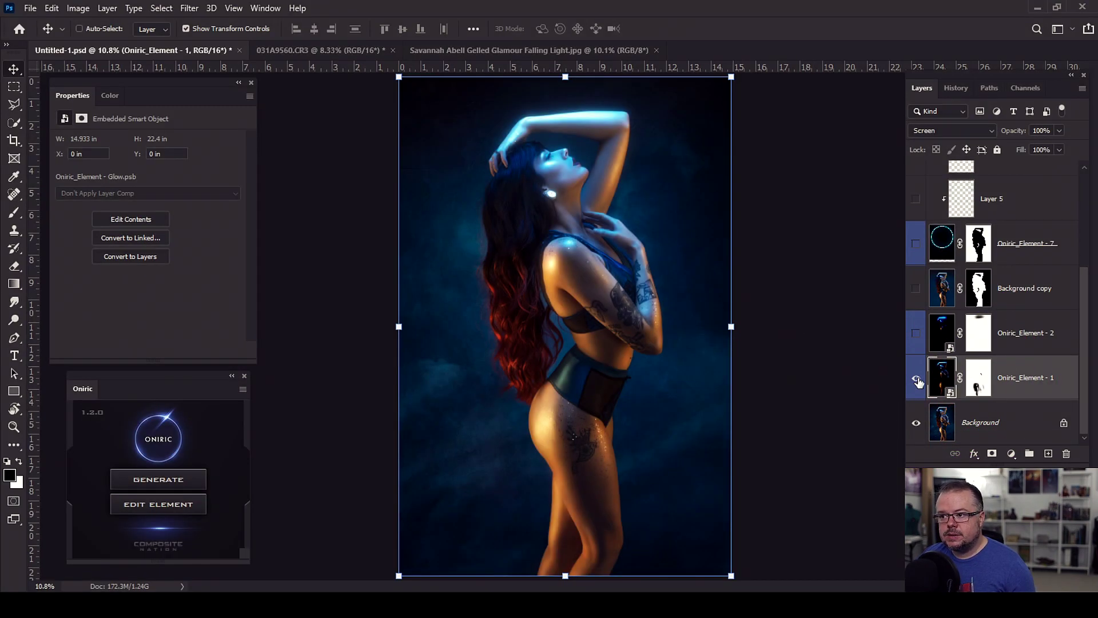
click(916, 379)
click(917, 381)
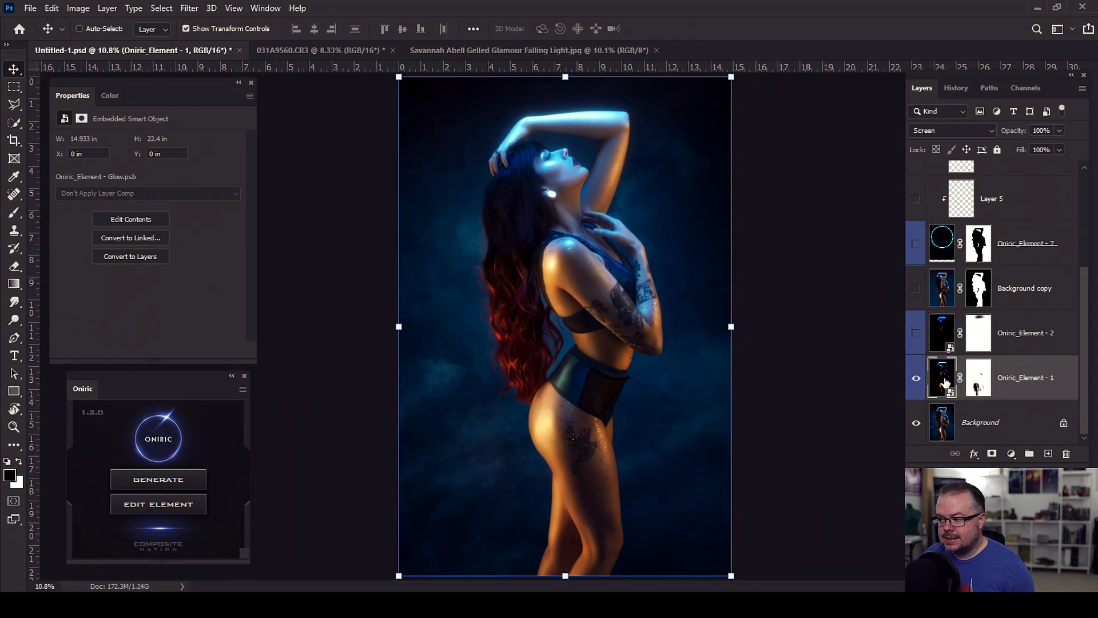
- Disable the layer mask of Oniric_Element - 1 and compare the unmasked glow with Layer 9, hiding Layer 9 again
click(976, 376)
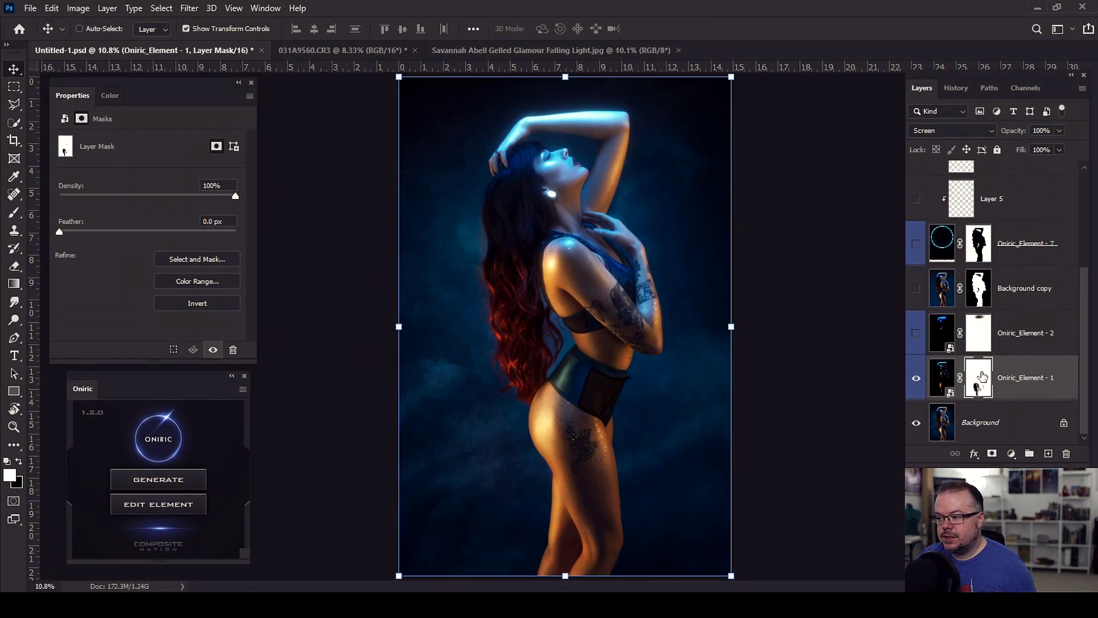
shift+click(984, 378)
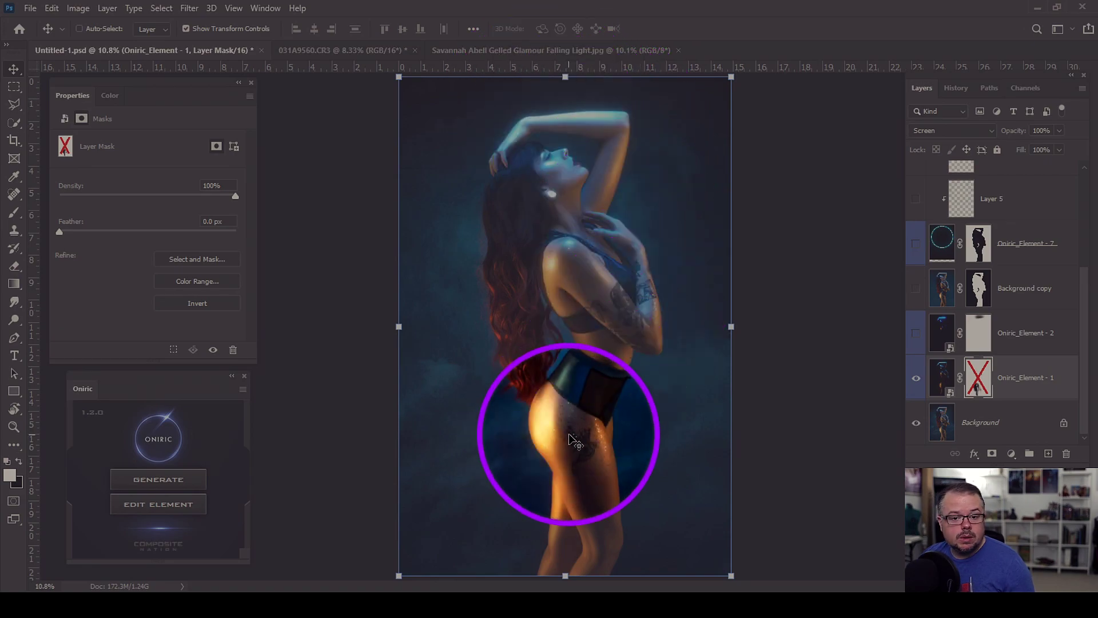
scroll(928, 265, up, 3)
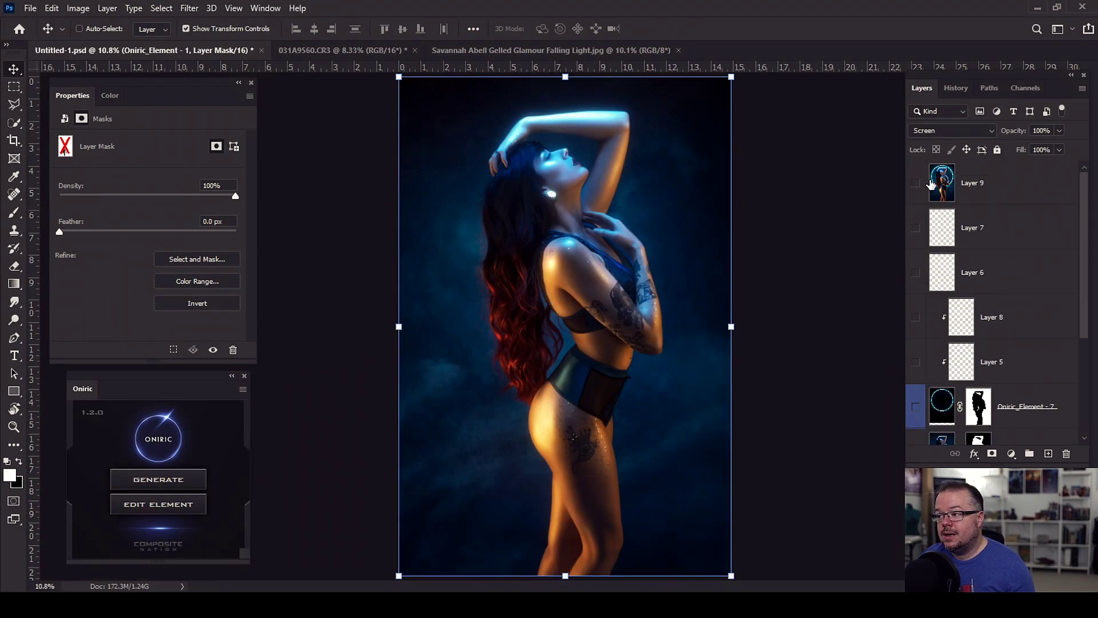
click(917, 183)
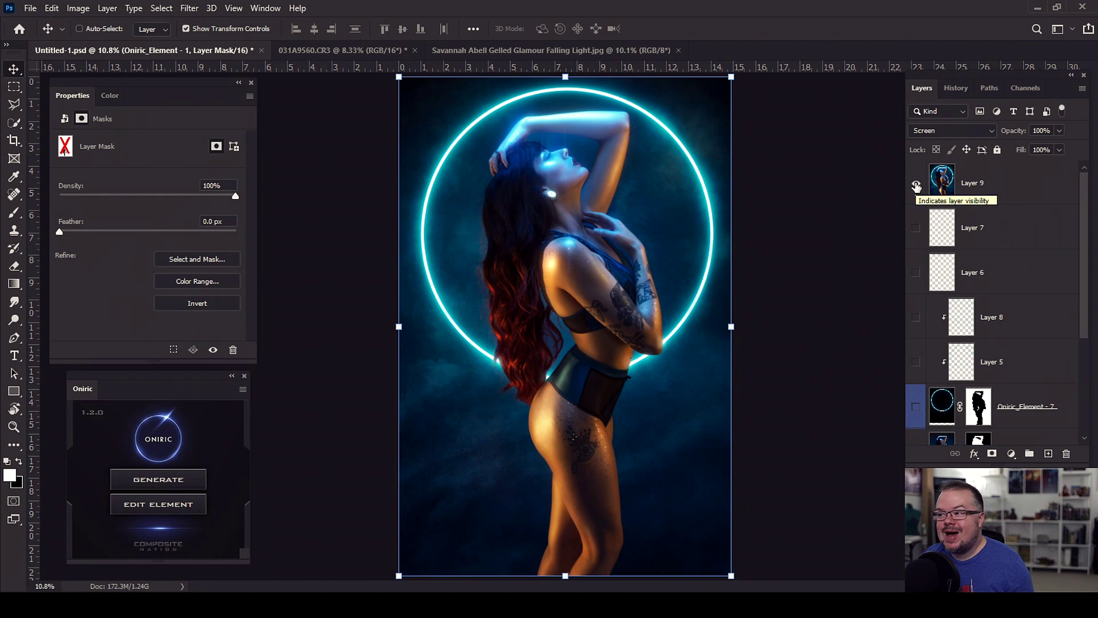
click(917, 183)
scroll(926, 257, down, 3)
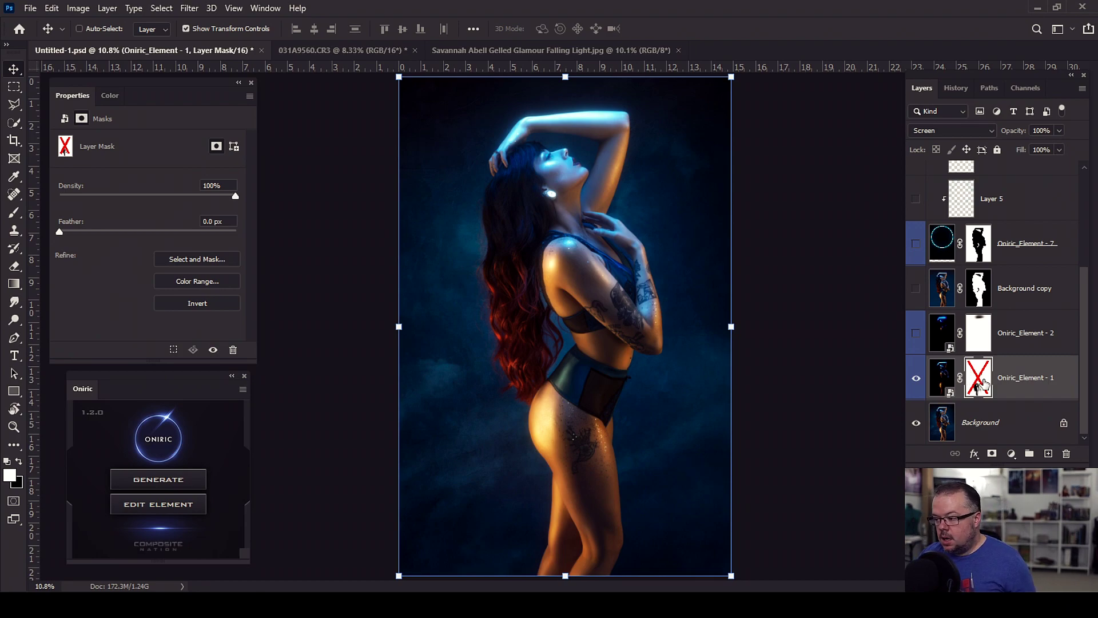
- Re-enable the Oniric_Element - 1 layer mask and view the mask on its own before returning to the image
shift+click(984, 383)
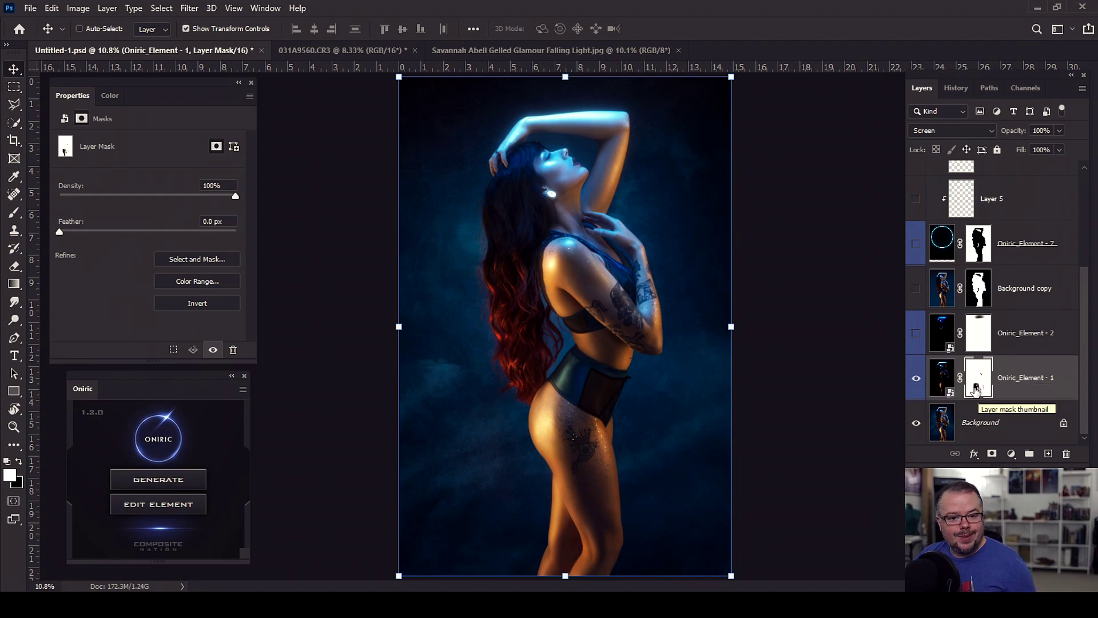
alt+click(977, 389)
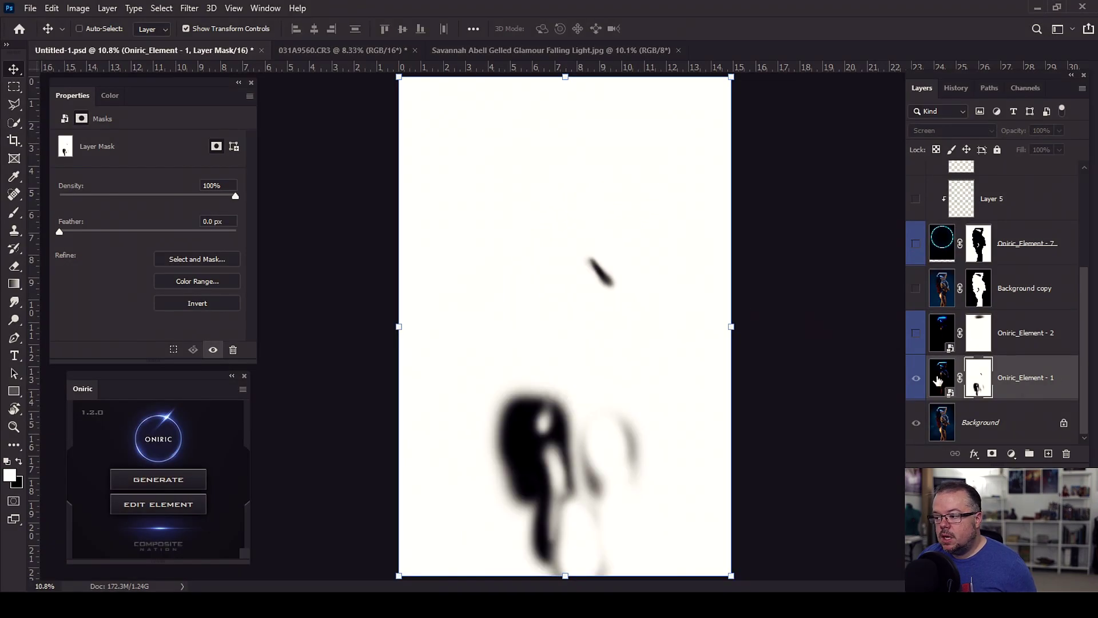
alt+click(981, 384)
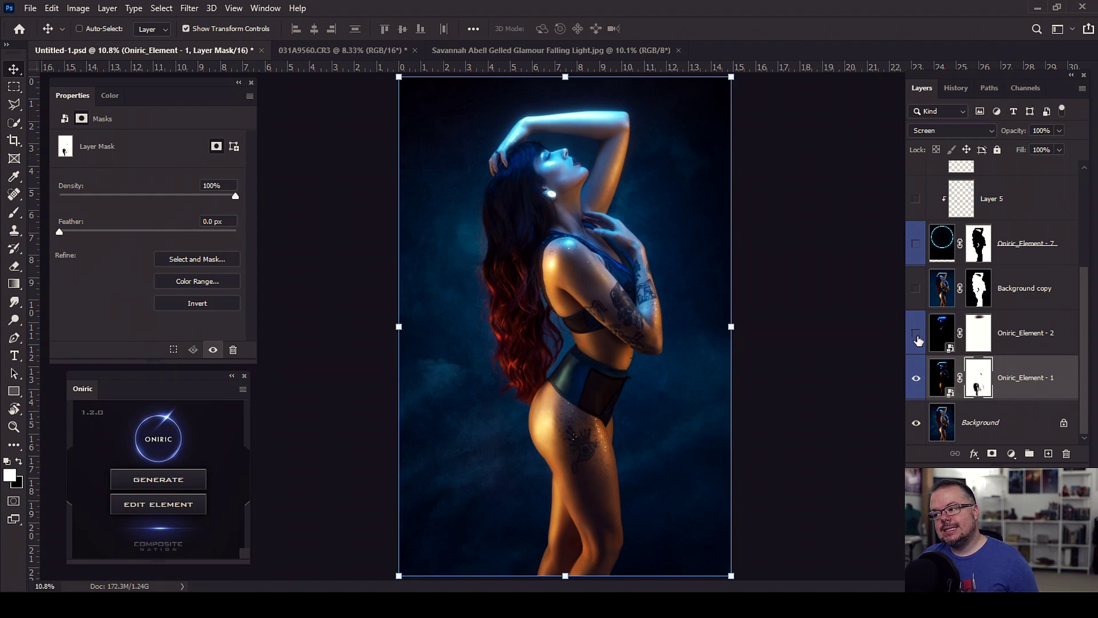
- Make the Oniric_Element - 2 layer visible and inspect its added glow on the face and raised arm
click(917, 335)
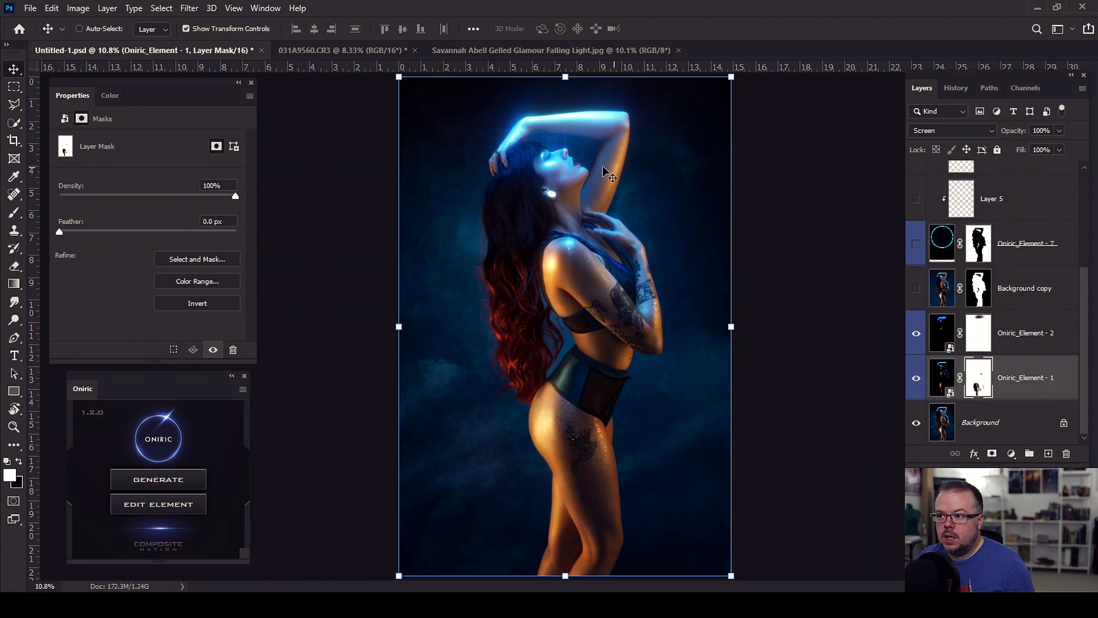
scroll(538, 110, up, 5)
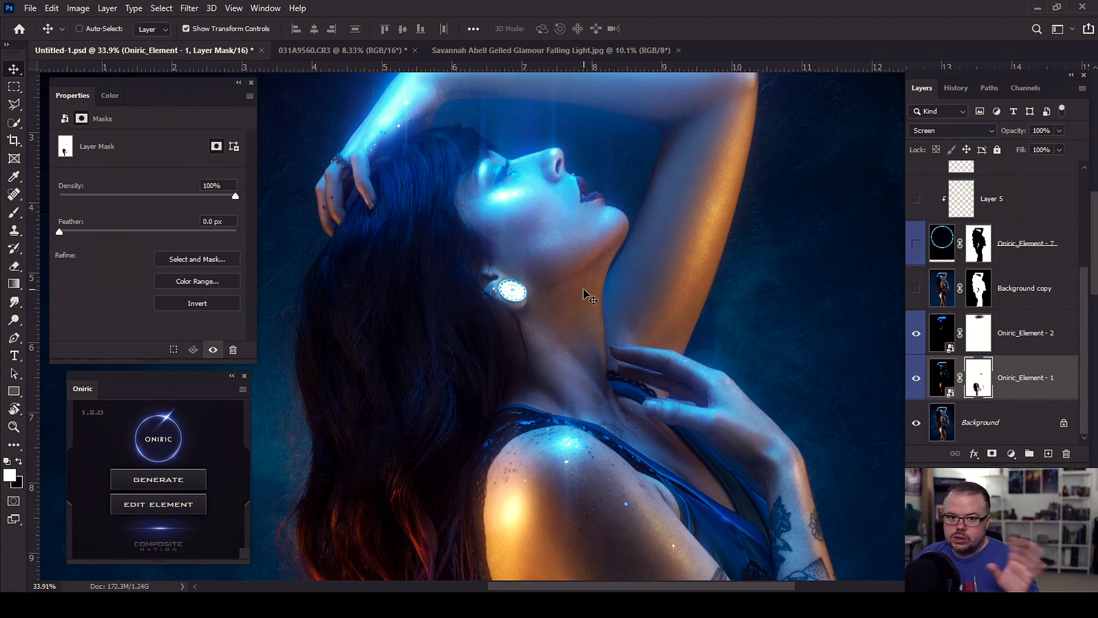
key(ctrl+0)
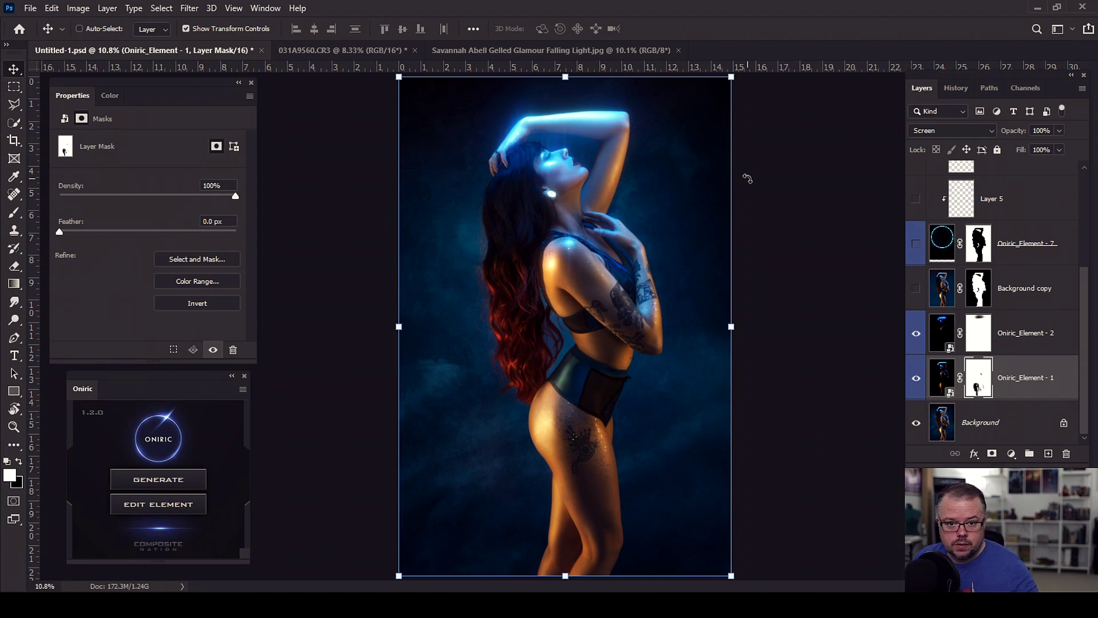
- Isolate Oniric_Element - 2 and examine its glow and sparkle details around the head, shoulder and arm
click(939, 333)
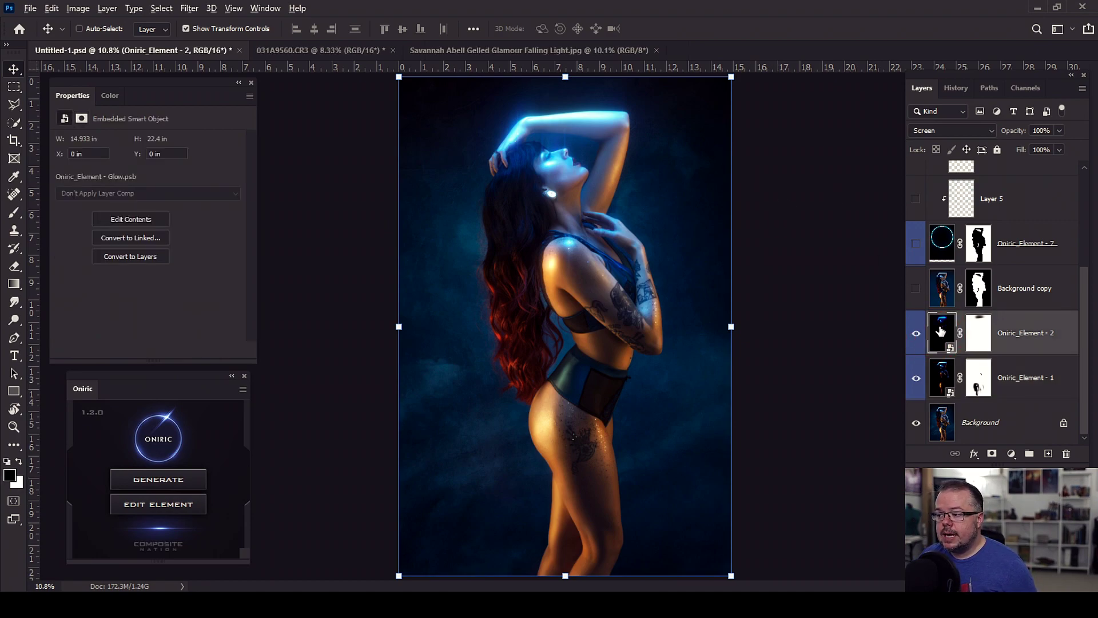
alt+click(916, 334)
drag(484, 101, 806, 293)
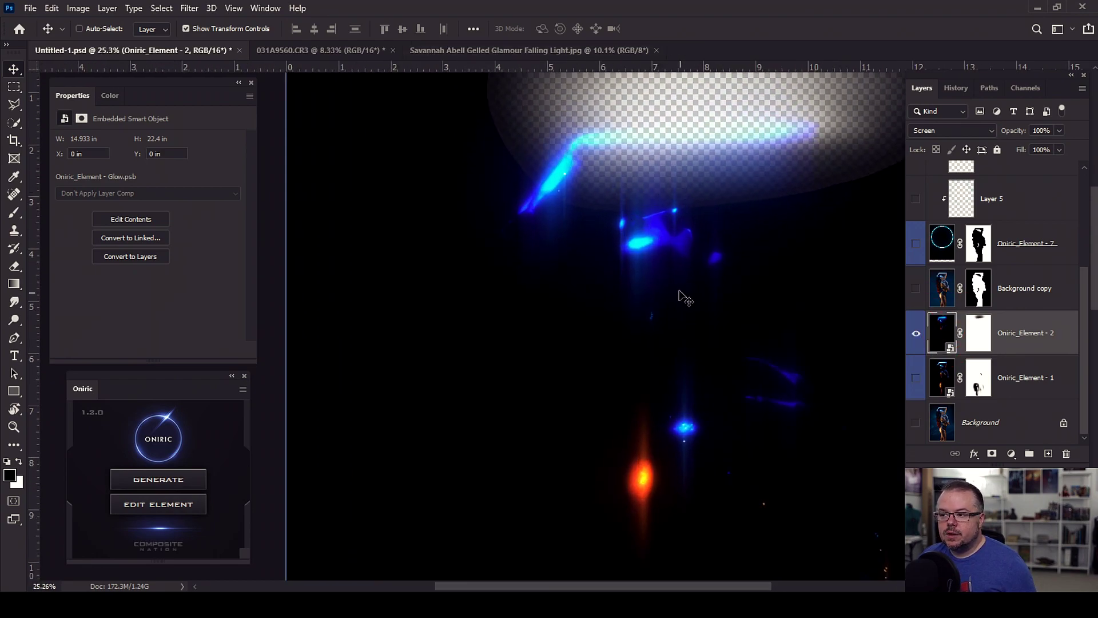
scroll(658, 305, down, 2)
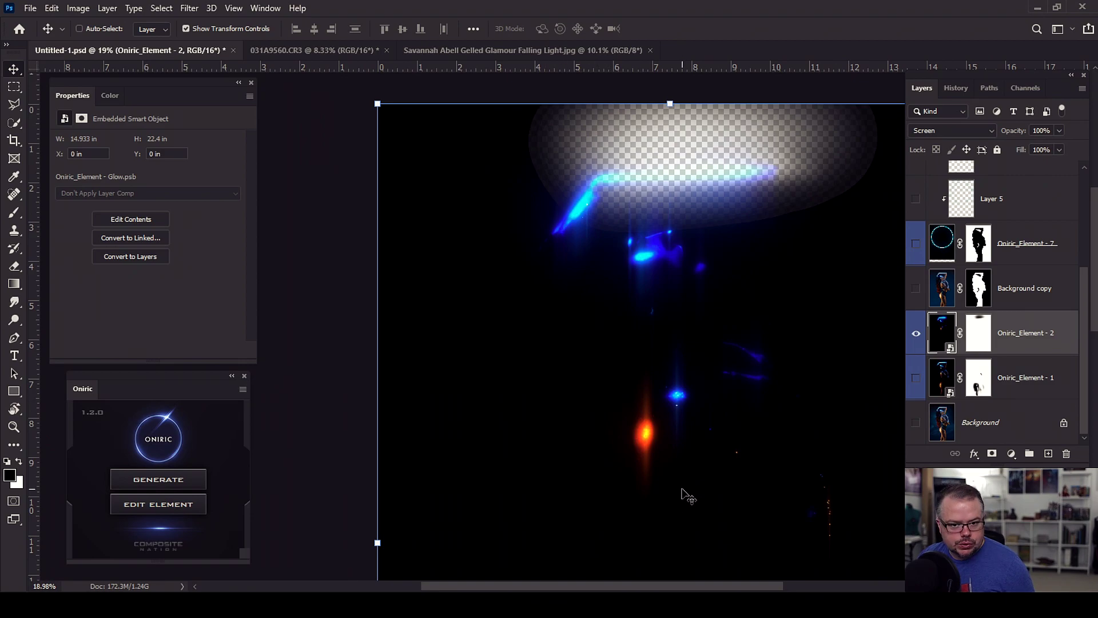
scroll(704, 485, down, 3)
scroll(596, 378, up, 3)
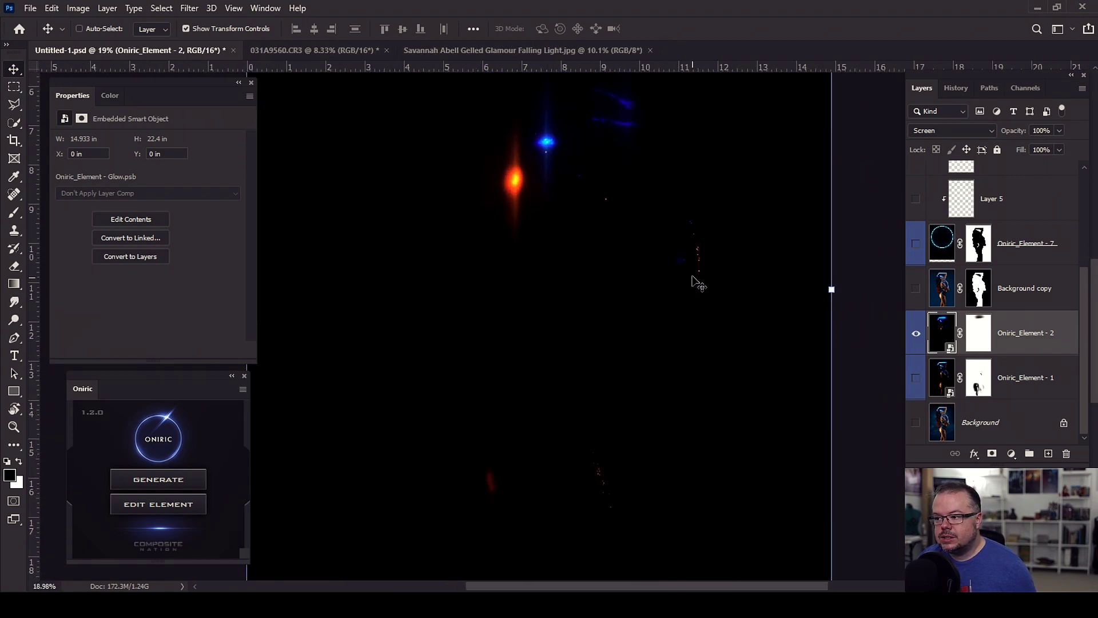
scroll(694, 282, up, 4)
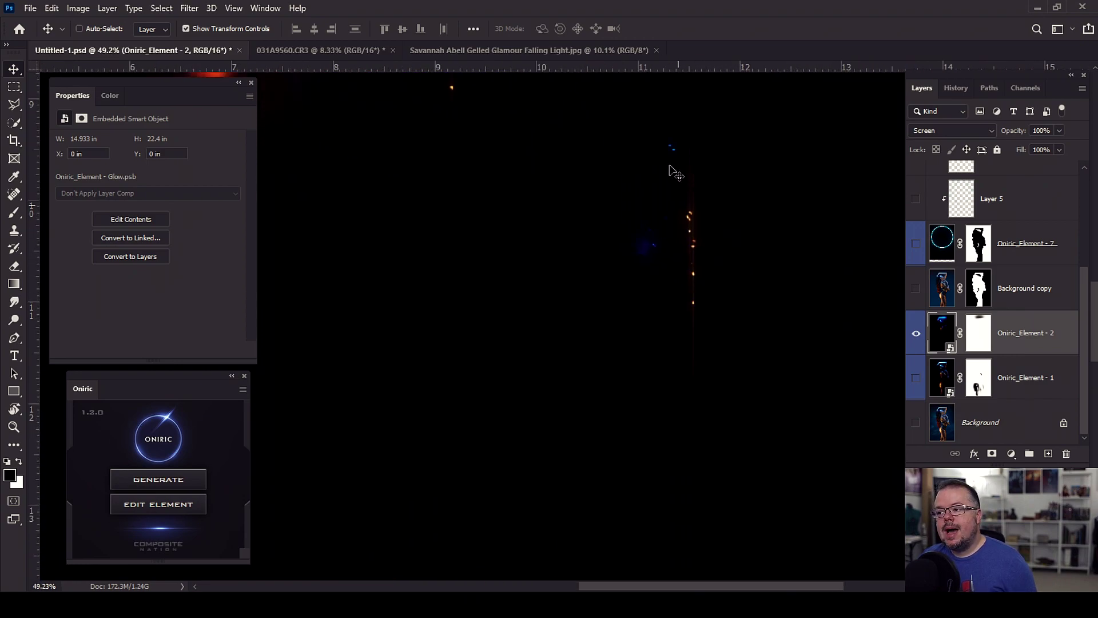
scroll(716, 259, down, 2)
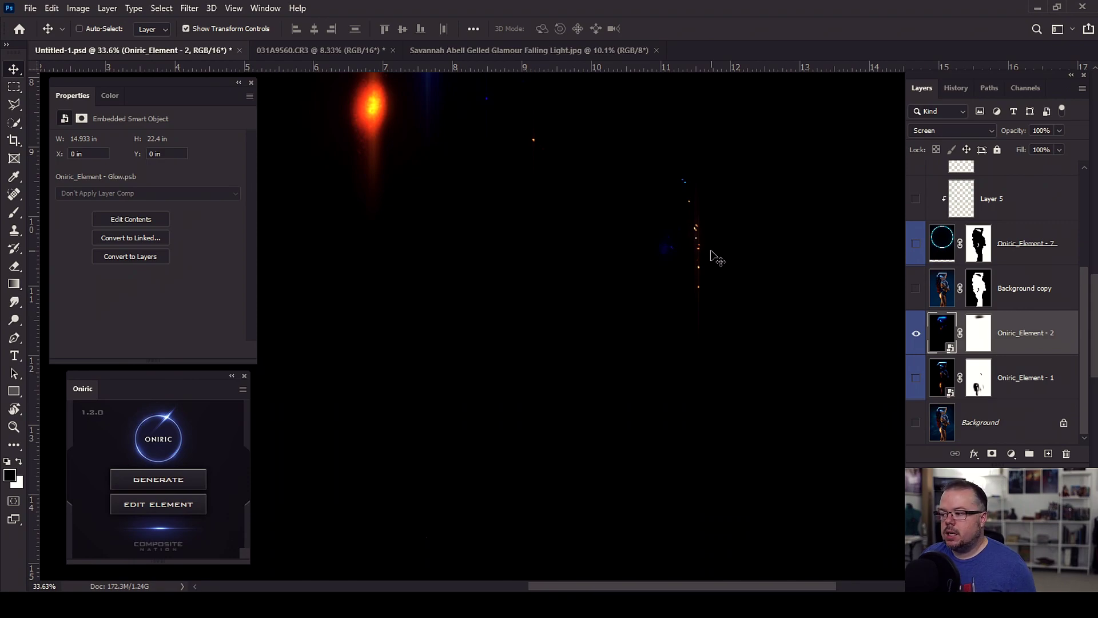
- Briefly isolate Oniric_Element - 1, and restore the view with both glow layers visible over the Background
alt+click(915, 378)
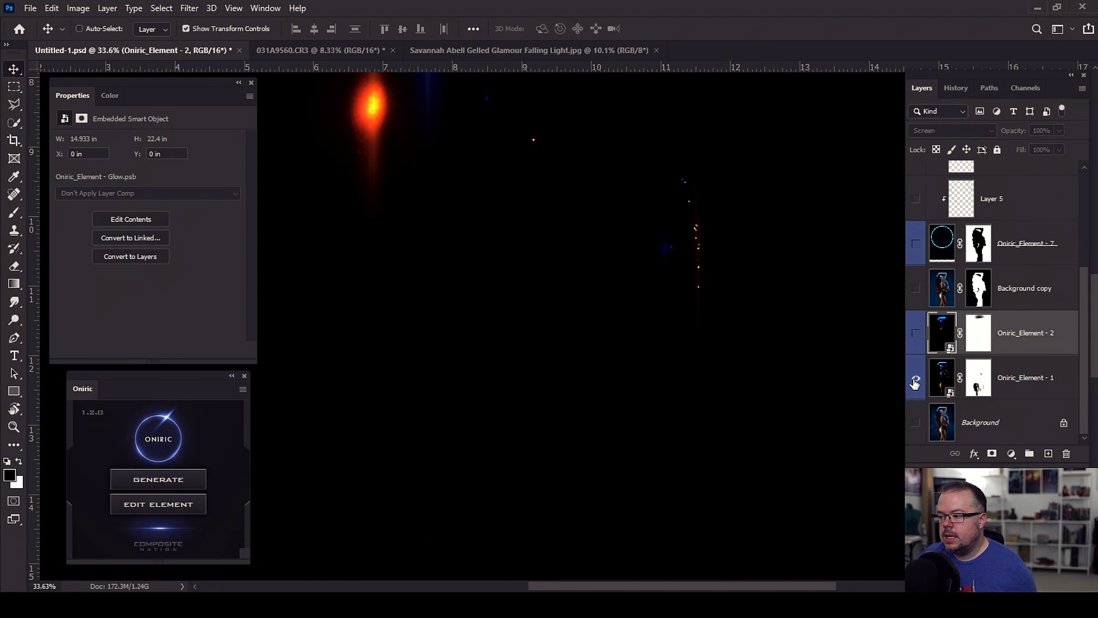
alt+click(915, 380)
click(915, 333)
scroll(681, 354, down, 5)
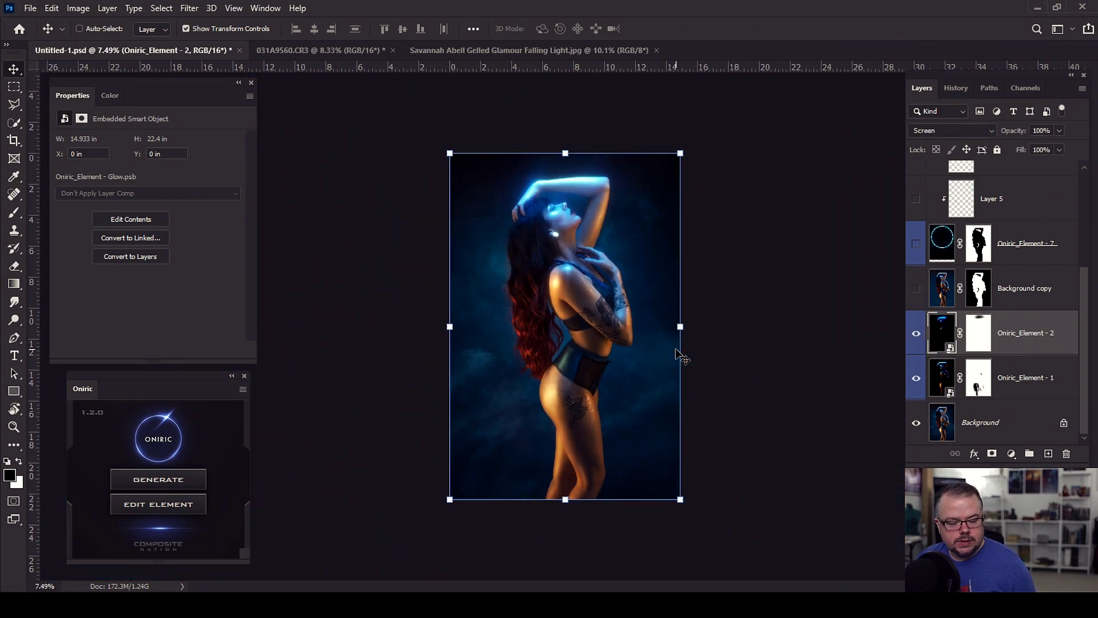
scroll(687, 358, up, 2)
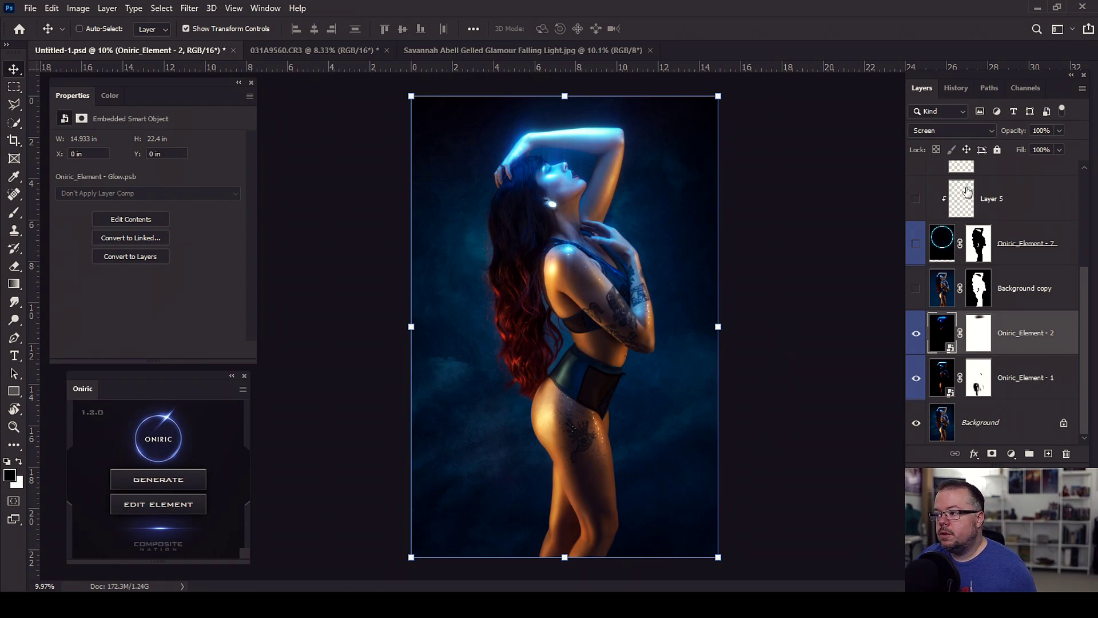
- Make the Oniric_Element - 7 ring layer visible and inspect how the ring passes behind the model's hair and waist
click(916, 243)
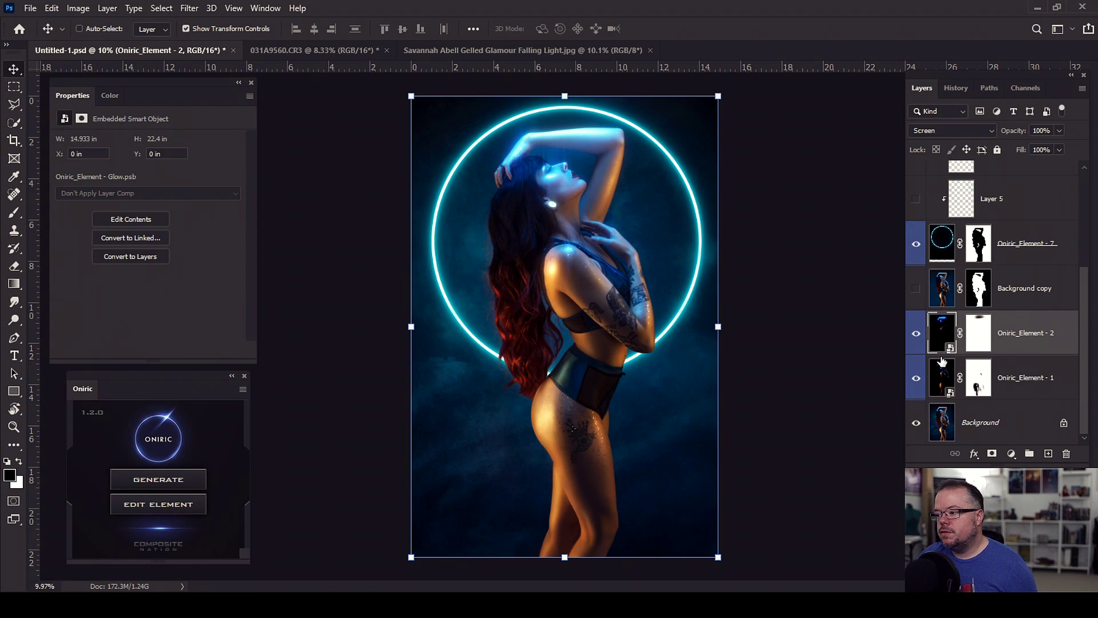
scroll(936, 364, up, 1)
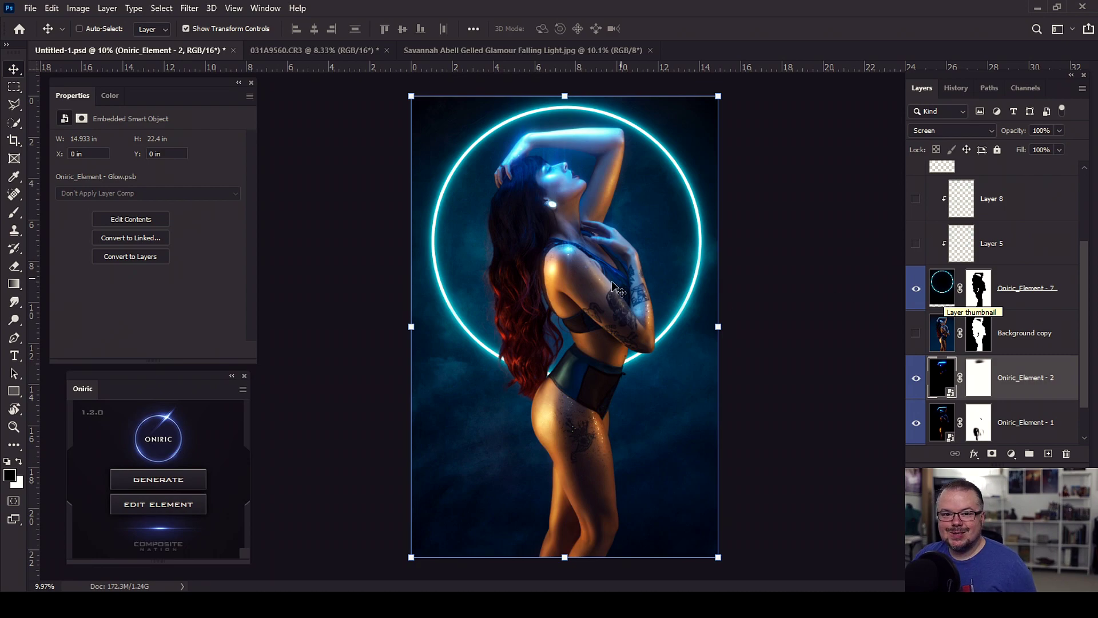
scroll(404, 299, up, 3)
scroll(564, 359, down, 2)
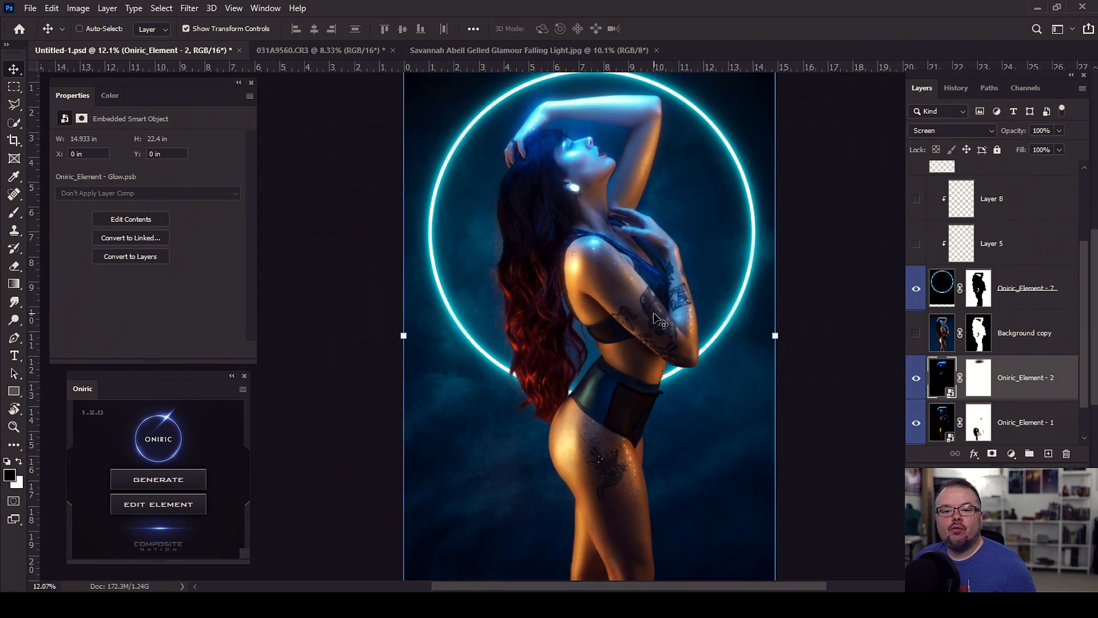
scroll(646, 328, down, 1)
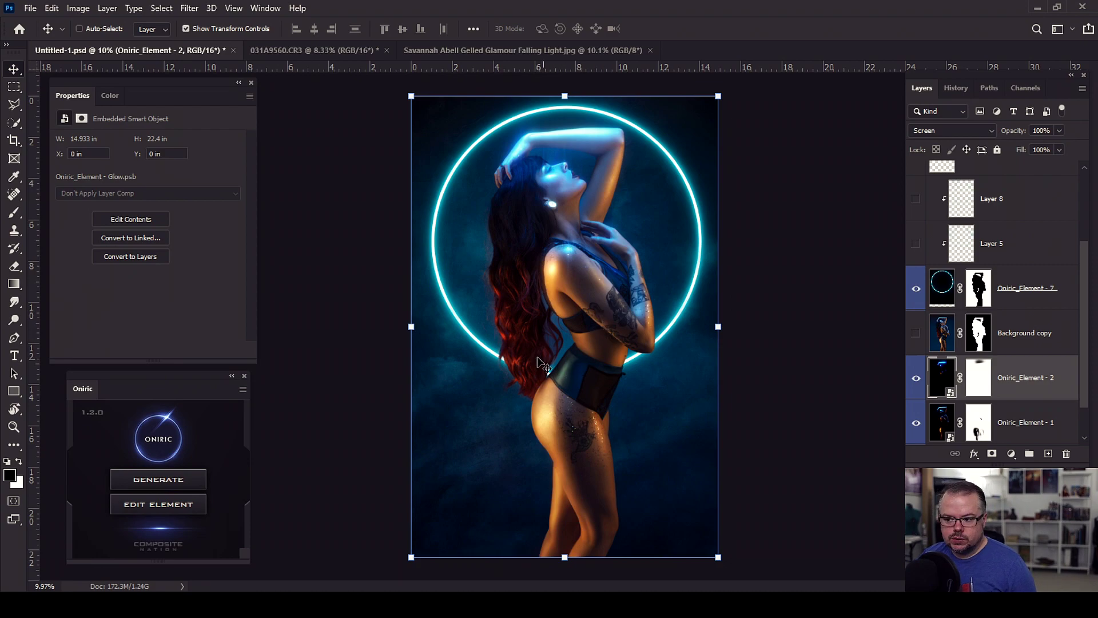
scroll(543, 365, up, 5)
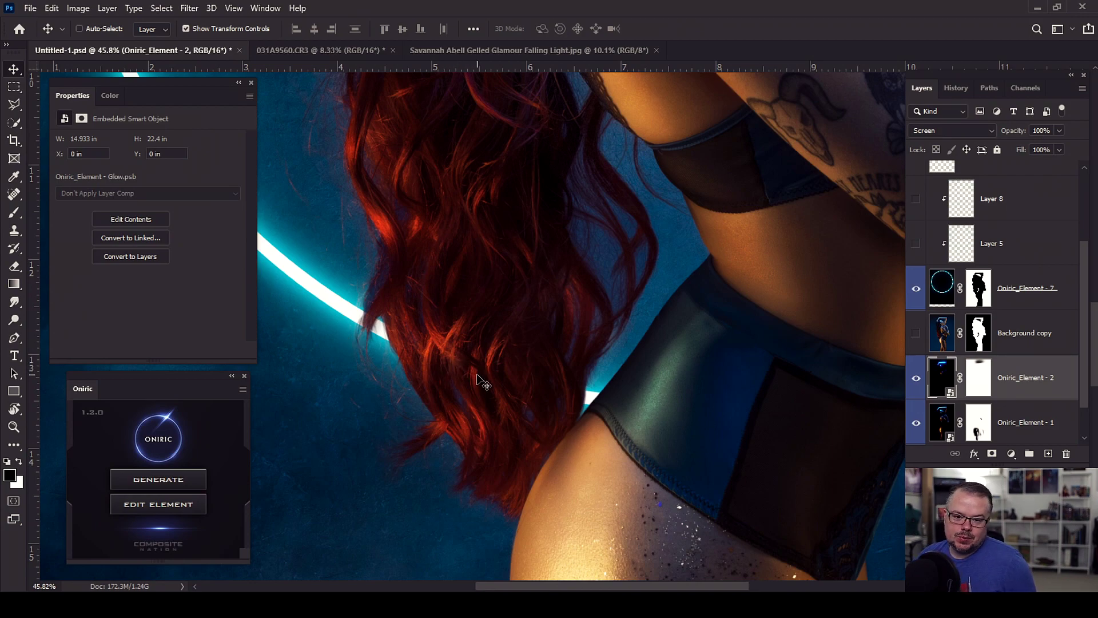
- Examine closely how the ring blends behind the fine hair strands at the edge of the model's hair
scroll(351, 318, up, 3)
scroll(404, 330, up, 2)
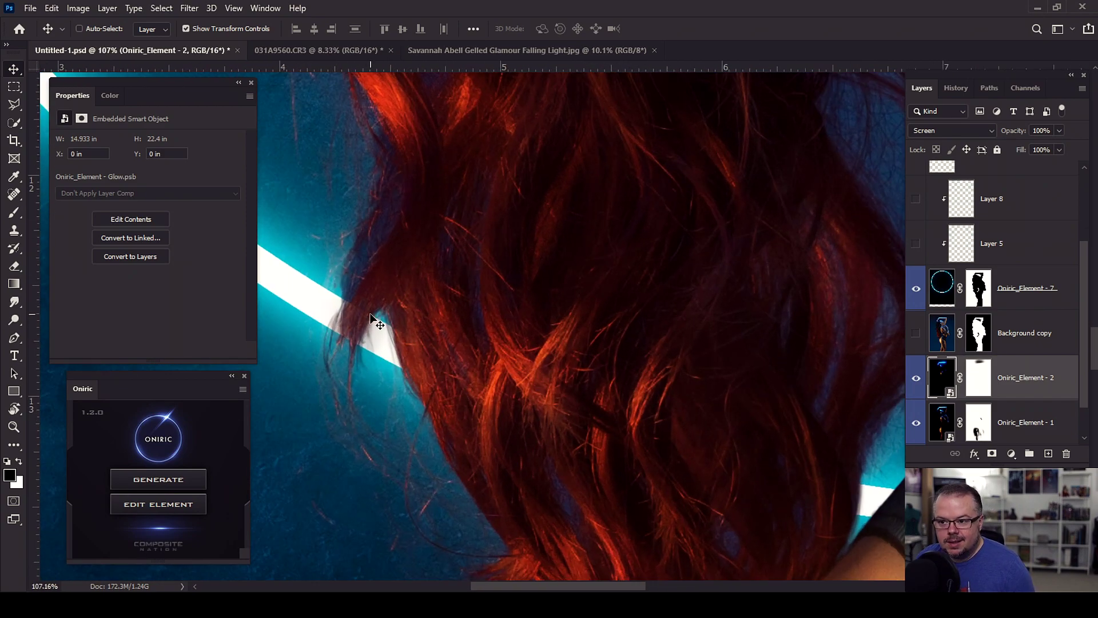
scroll(375, 320, up, 2)
scroll(518, 273, up, 2)
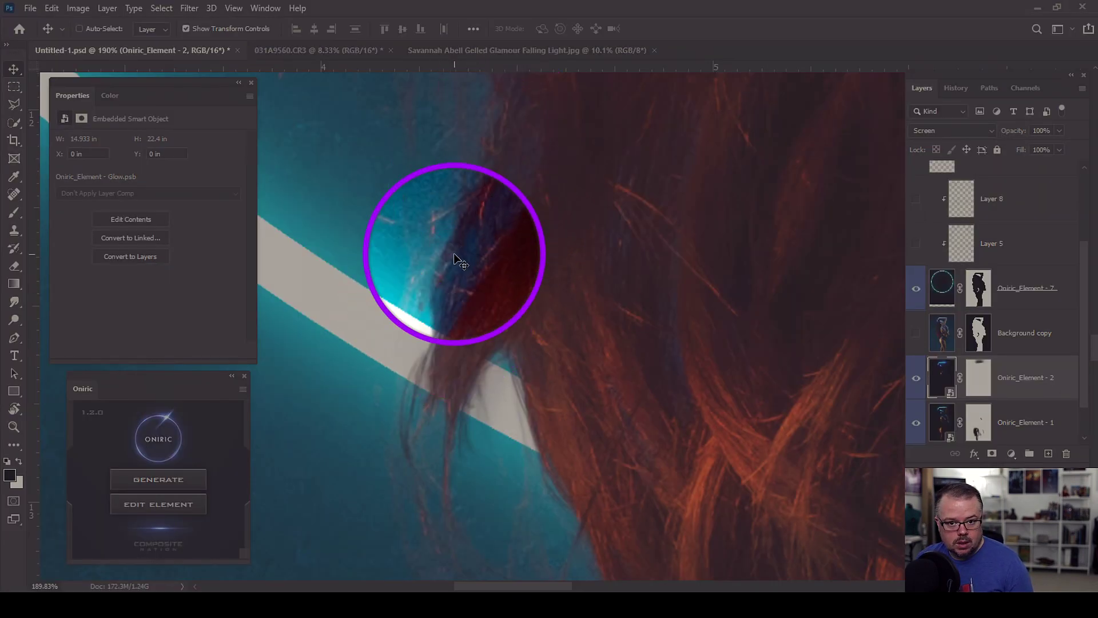
scroll(478, 245, up, 2)
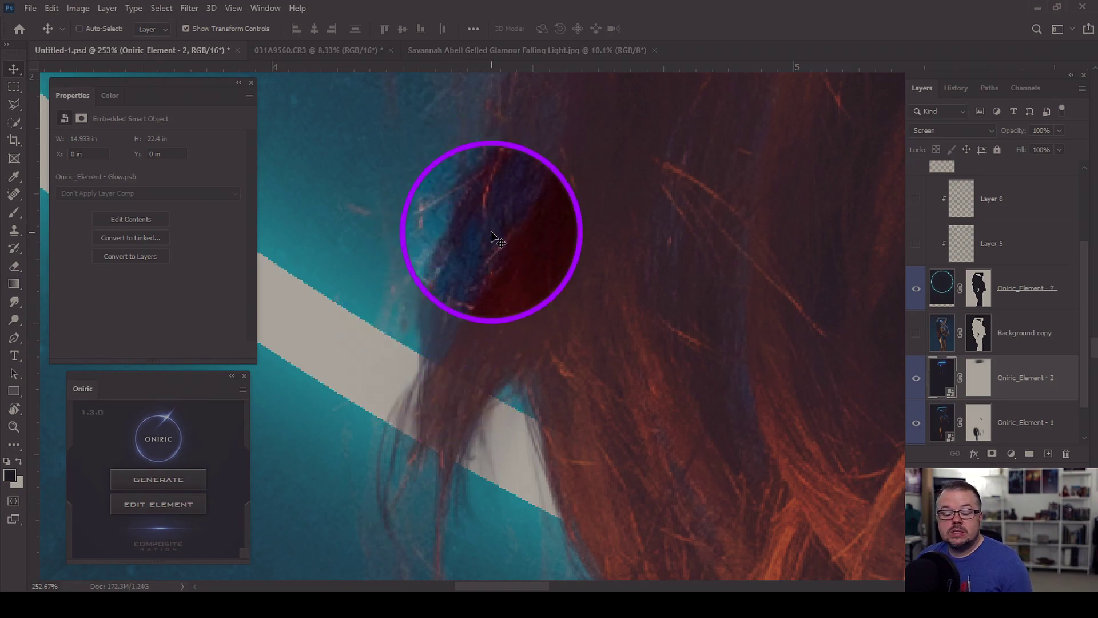
scroll(496, 252, down, 2)
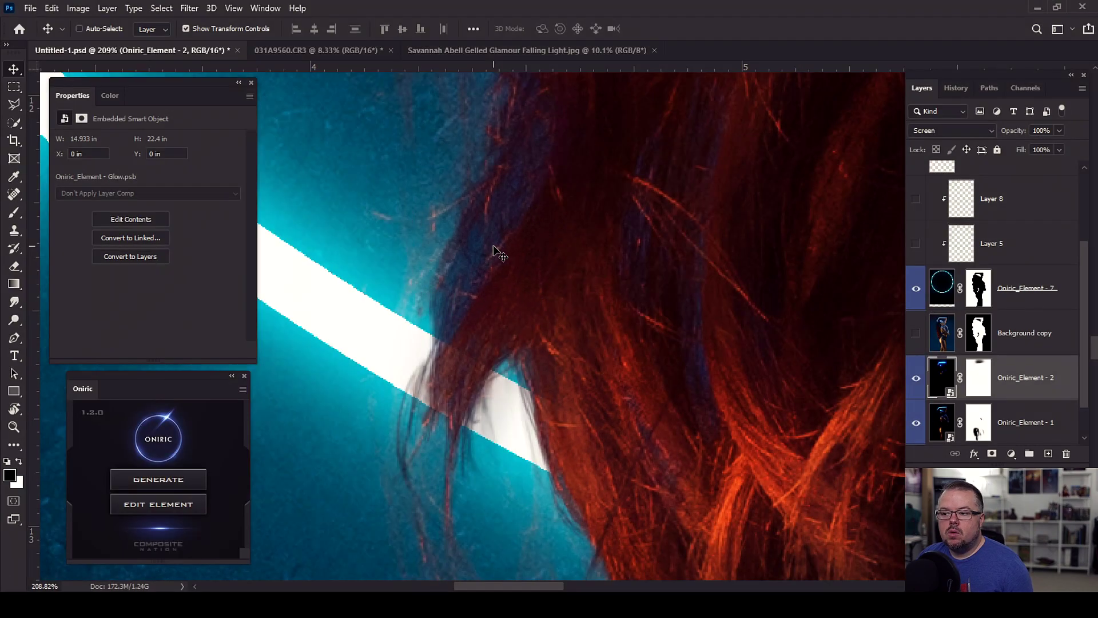
- Display the Background copy layer mask on its own, compare its hair edge with the composite, and return to the image
click(978, 333)
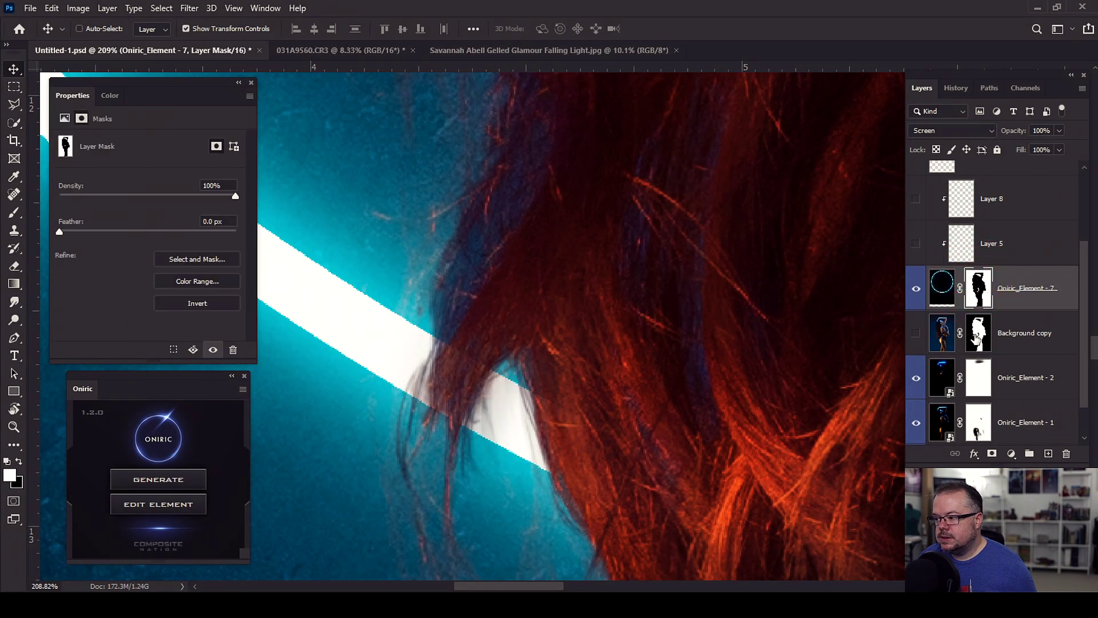
alt+click(979, 335)
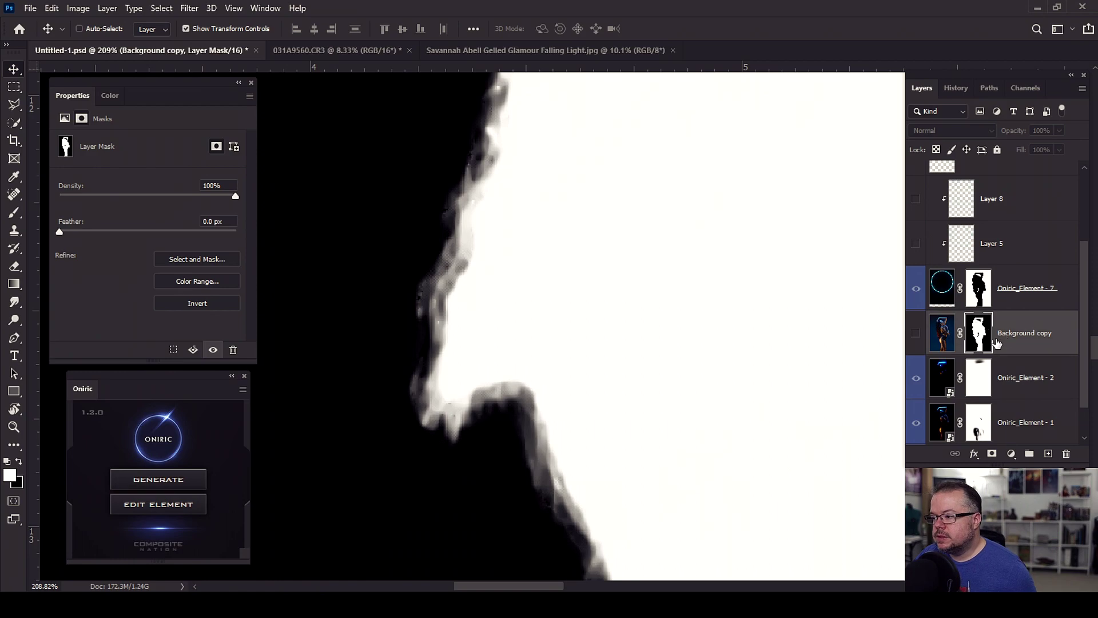
alt+click(978, 333)
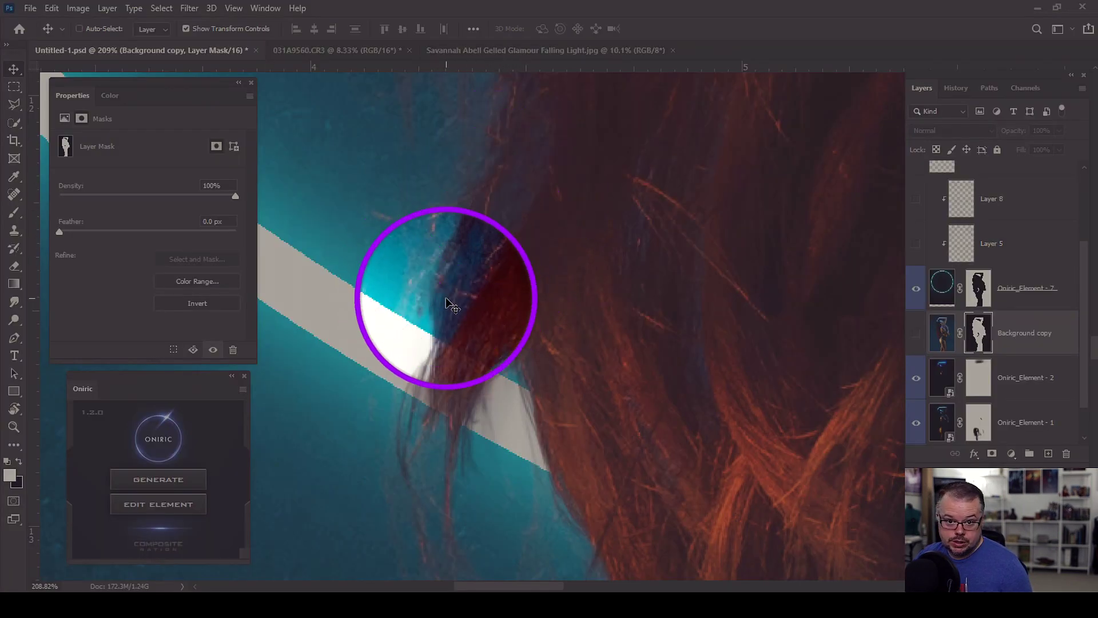
alt+click(979, 333)
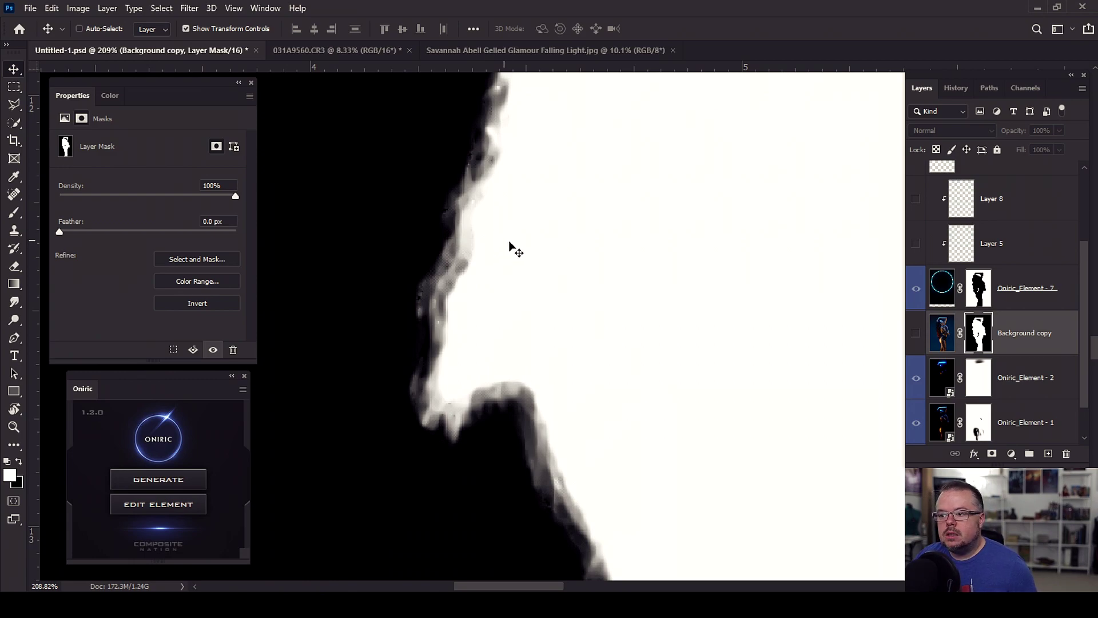
alt+click(971, 338)
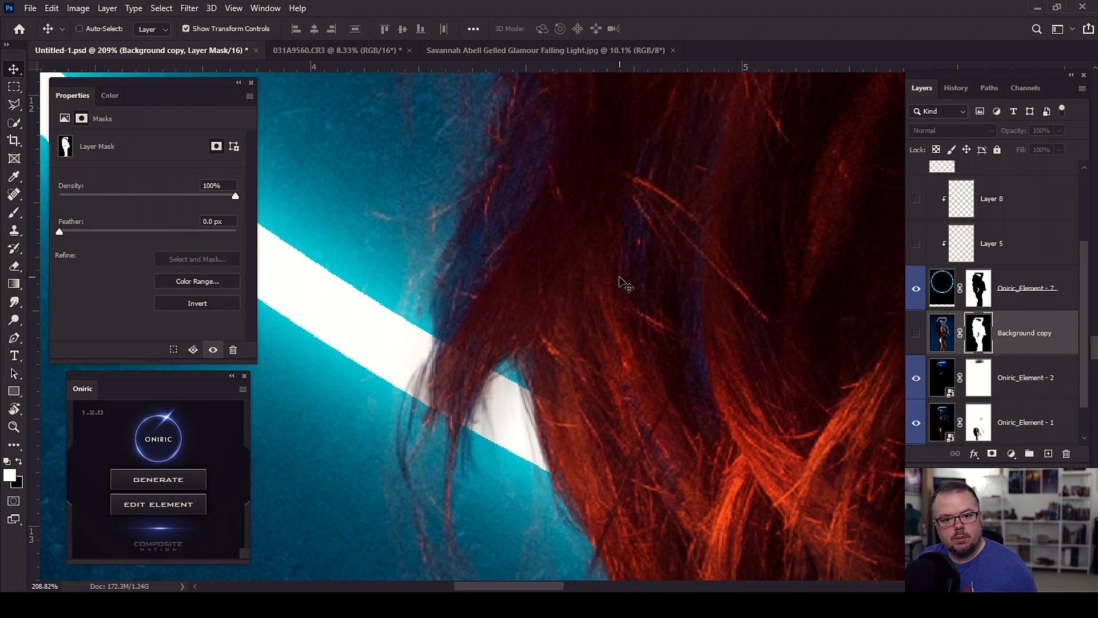
- Compare the ring's crossing with the lower hair in the whole composition and up close, ending on the full image
key(ctrl+0)
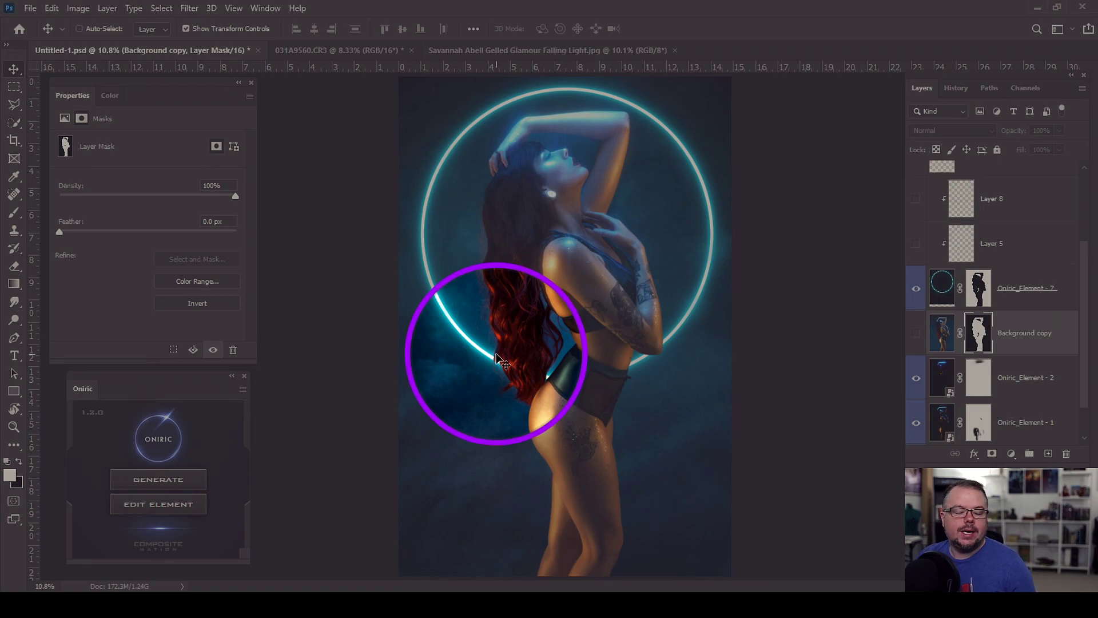
drag(496, 355, 496, 359)
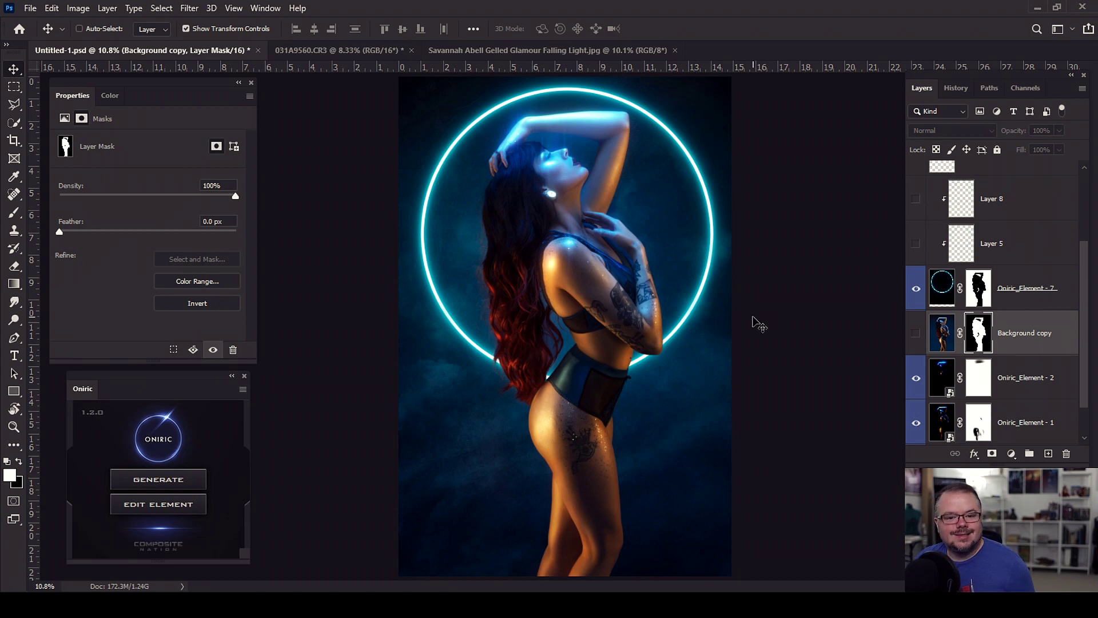
scroll(543, 301, up, 13)
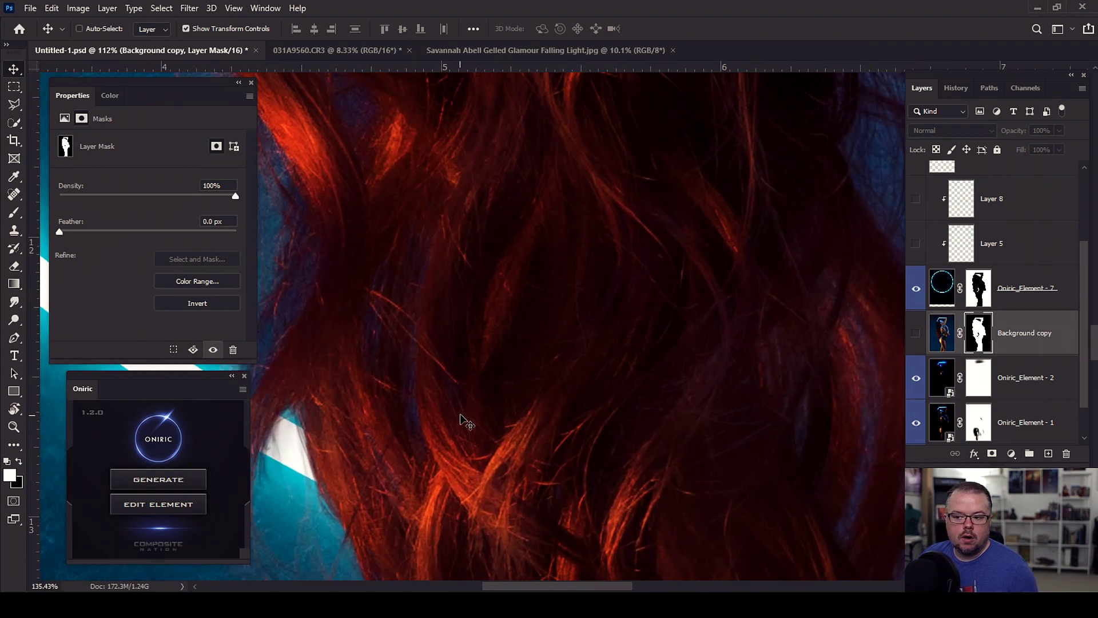
drag(338, 380, 675, 343)
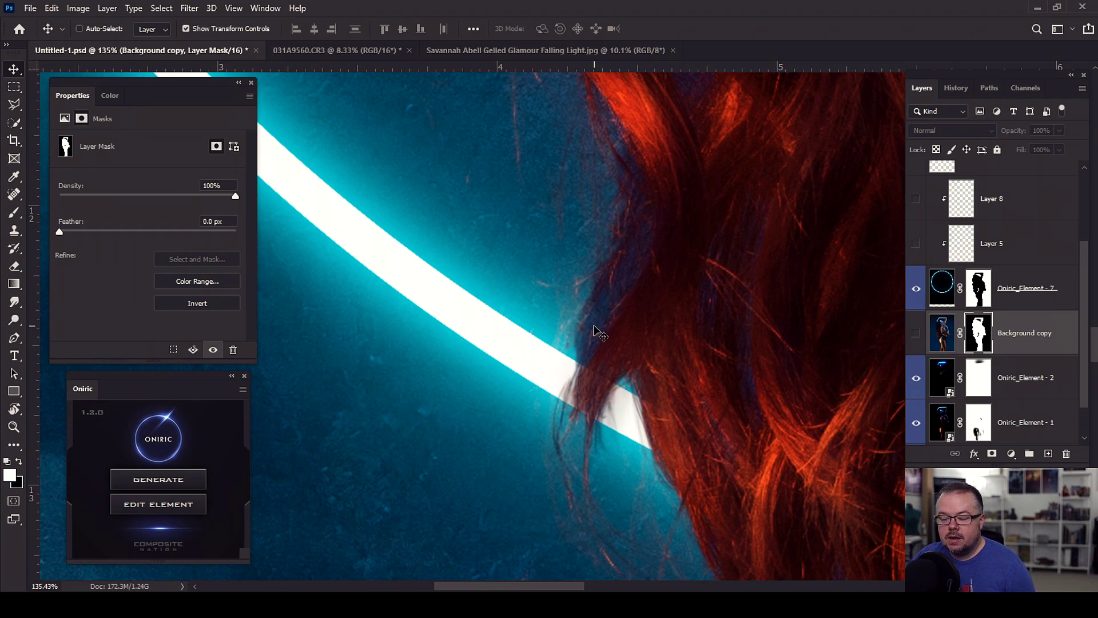
key(ctrl+0)
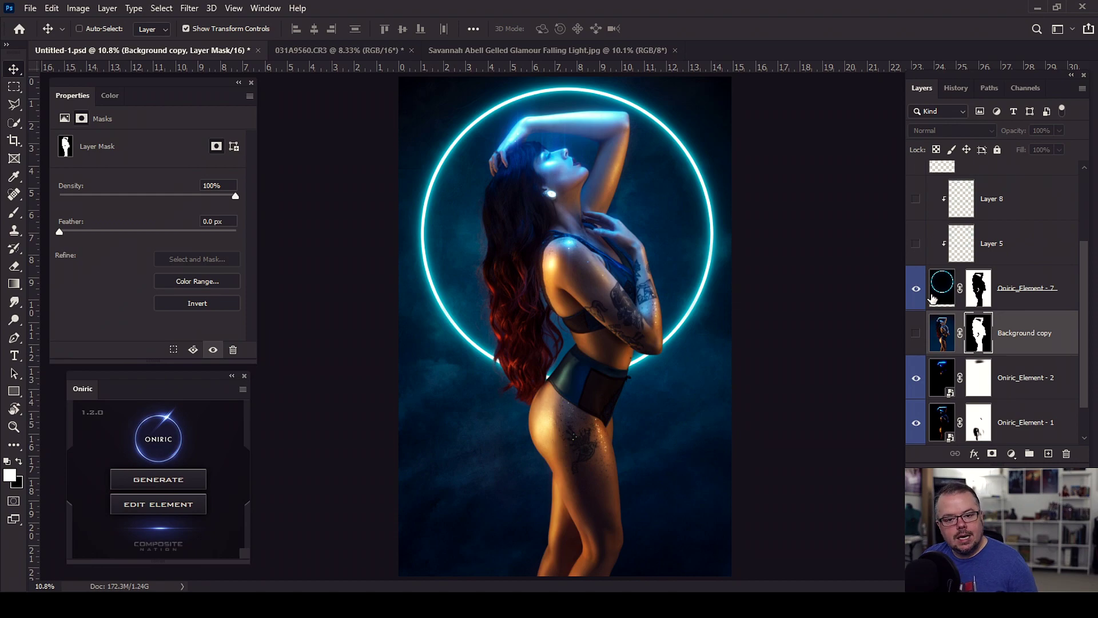
- Make the clipped Layer 5 and Layer 8 above the ring layer visible
scroll(932, 295, up, 3)
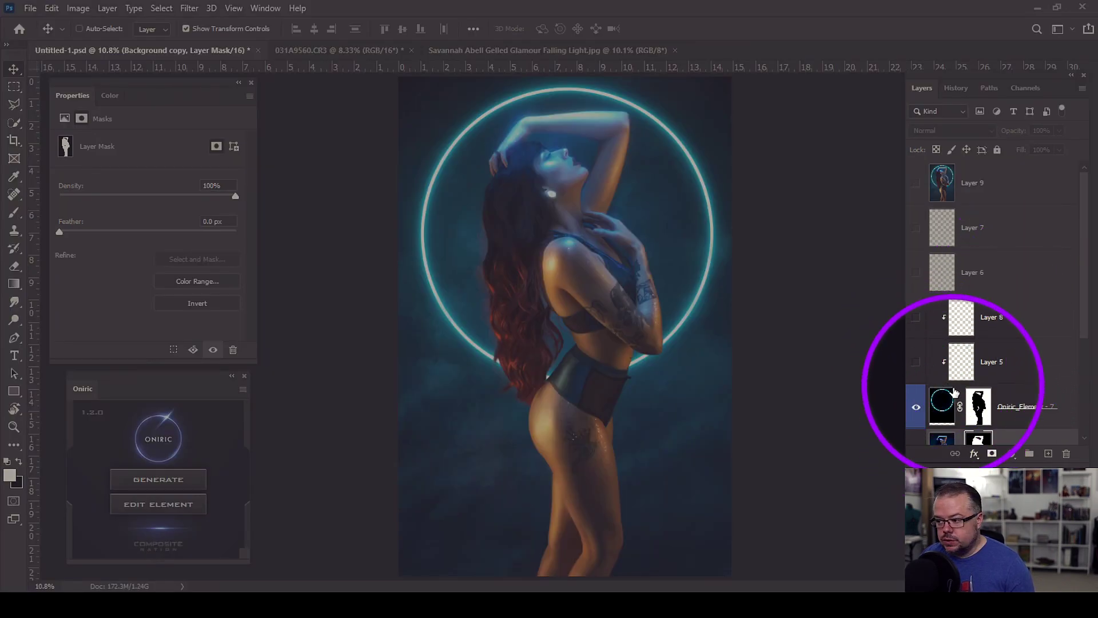
click(916, 362)
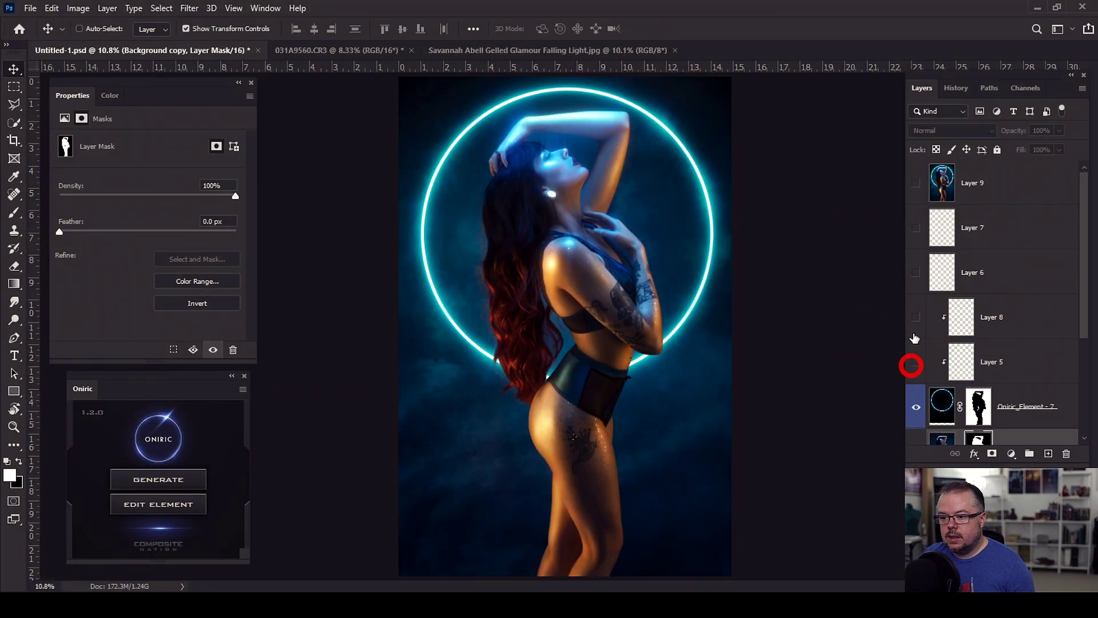
click(916, 317)
click(916, 361)
click(917, 354)
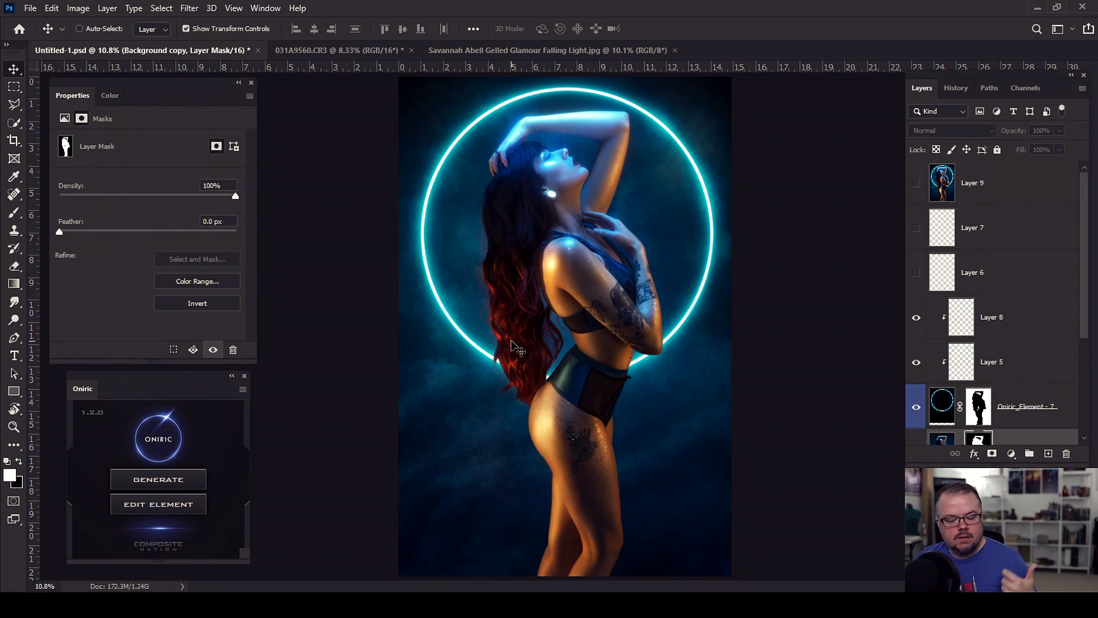
- Release Layer 5 and Layer 8 from their clipping group and add a black-filled layer directly above Oniric_Element - 7
click(1036, 367)
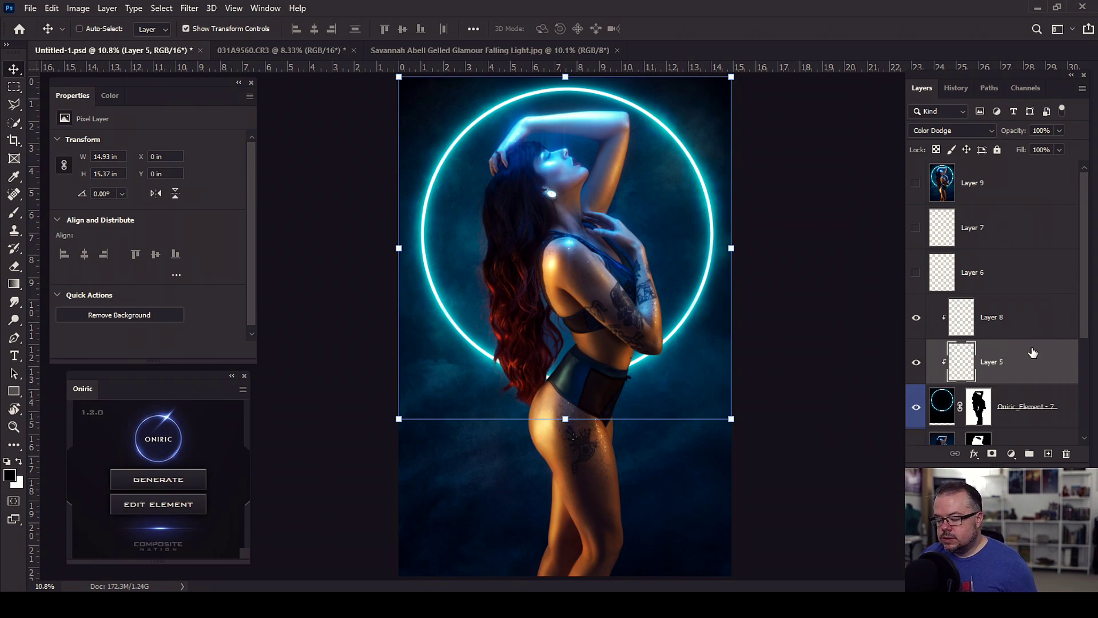
key(ctrl+alt+g)
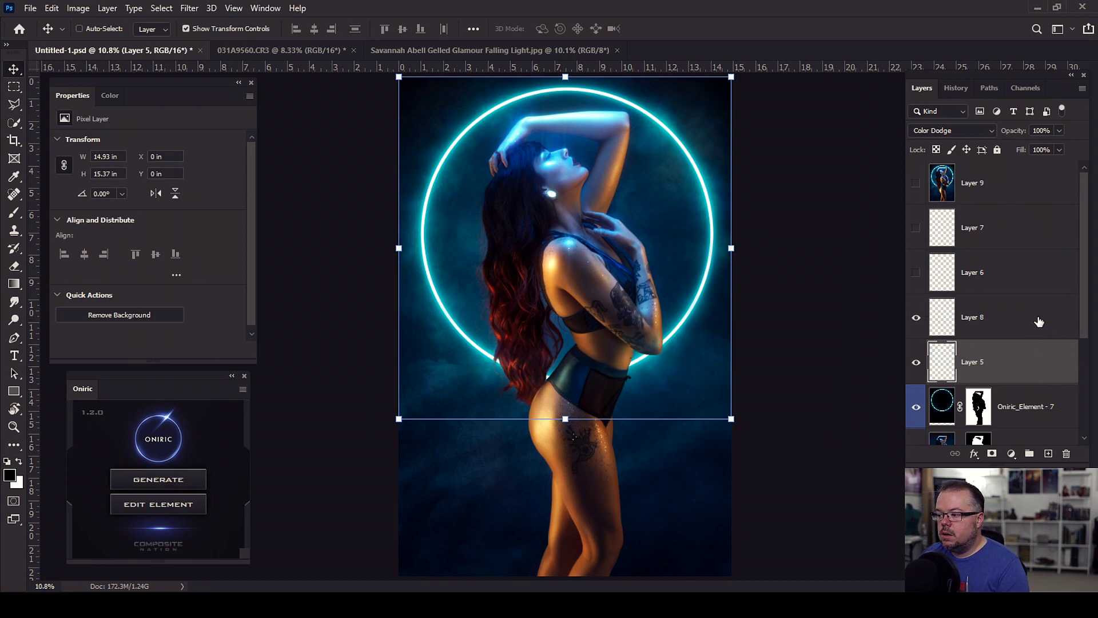
click(1038, 407)
click(1049, 453)
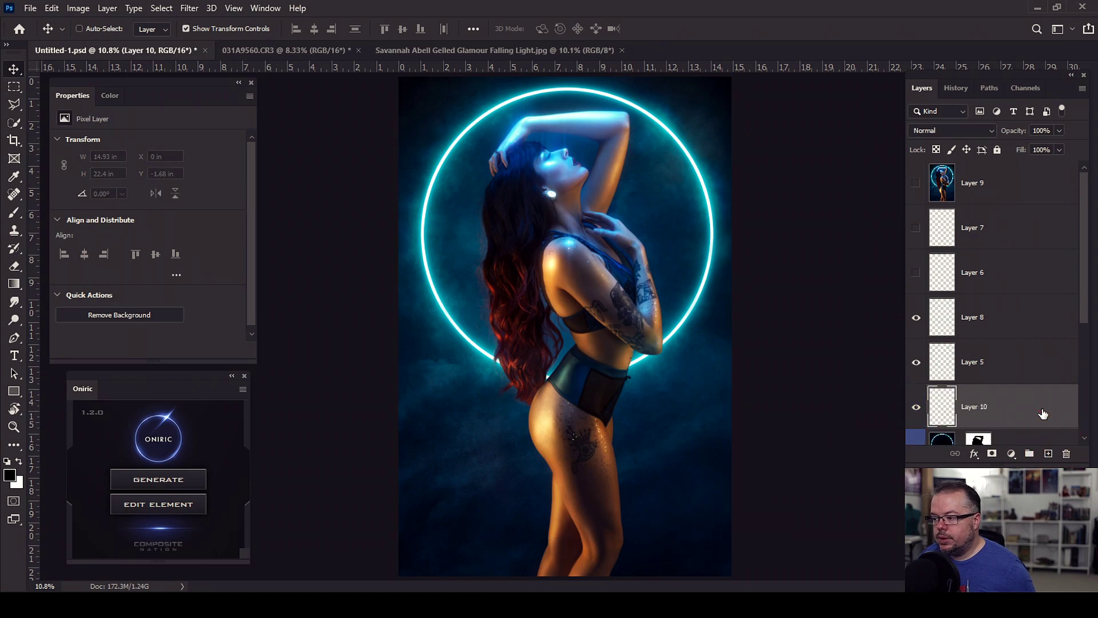
key(alt+BackSpace)
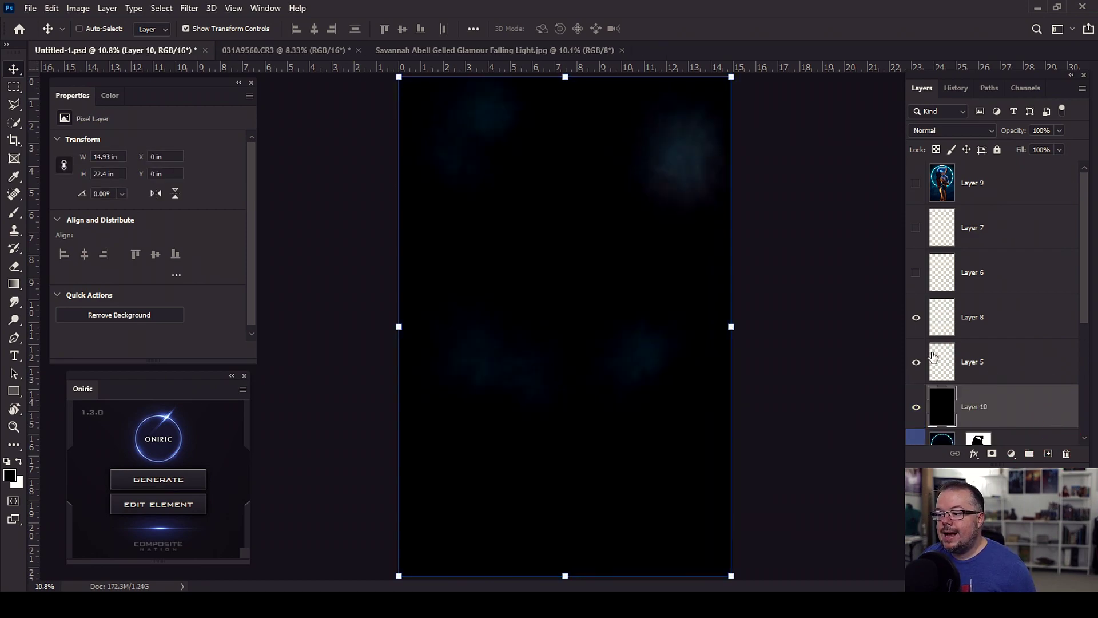
- Inspect the smoky texture against black in the image's upper right area, and select Layer 5
scroll(686, 179, up, 1)
scroll(753, 165, up, 5)
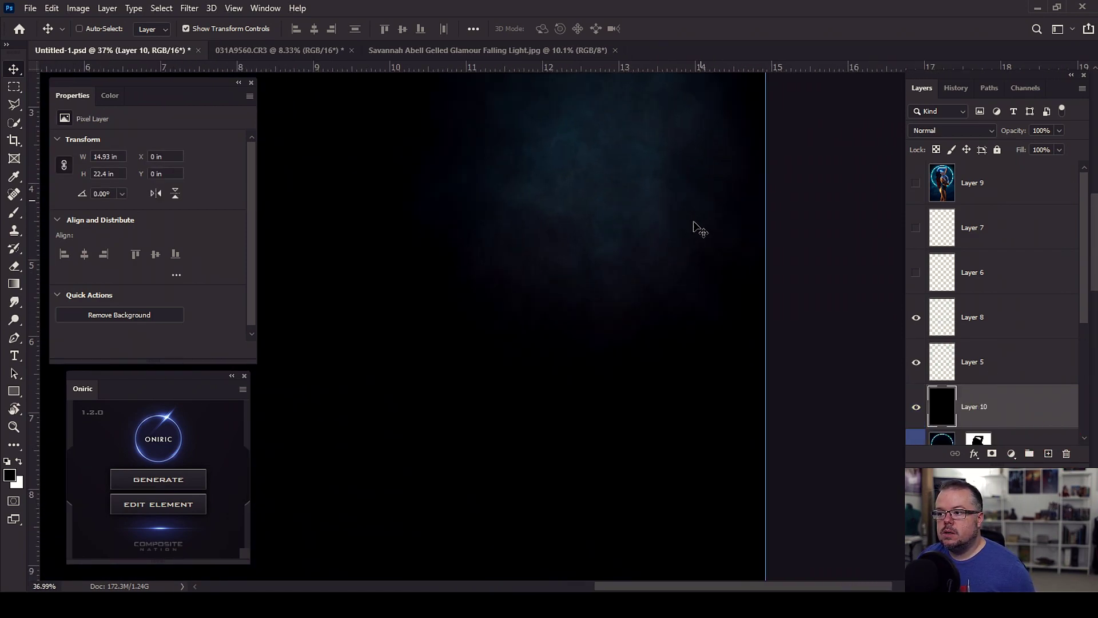
scroll(639, 382, up, 1)
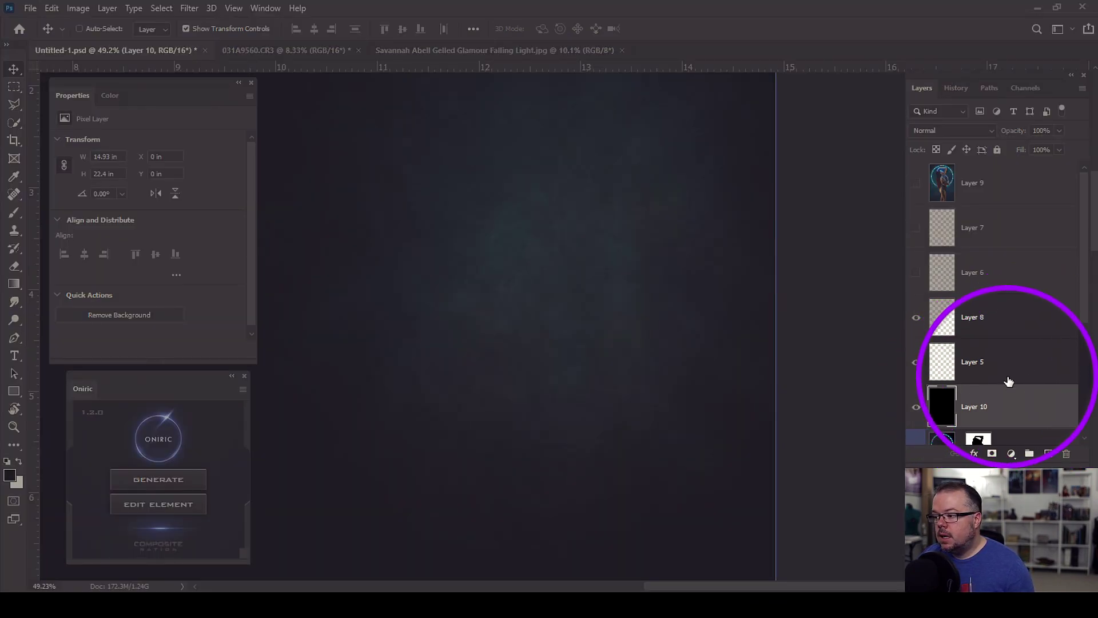
click(1007, 374)
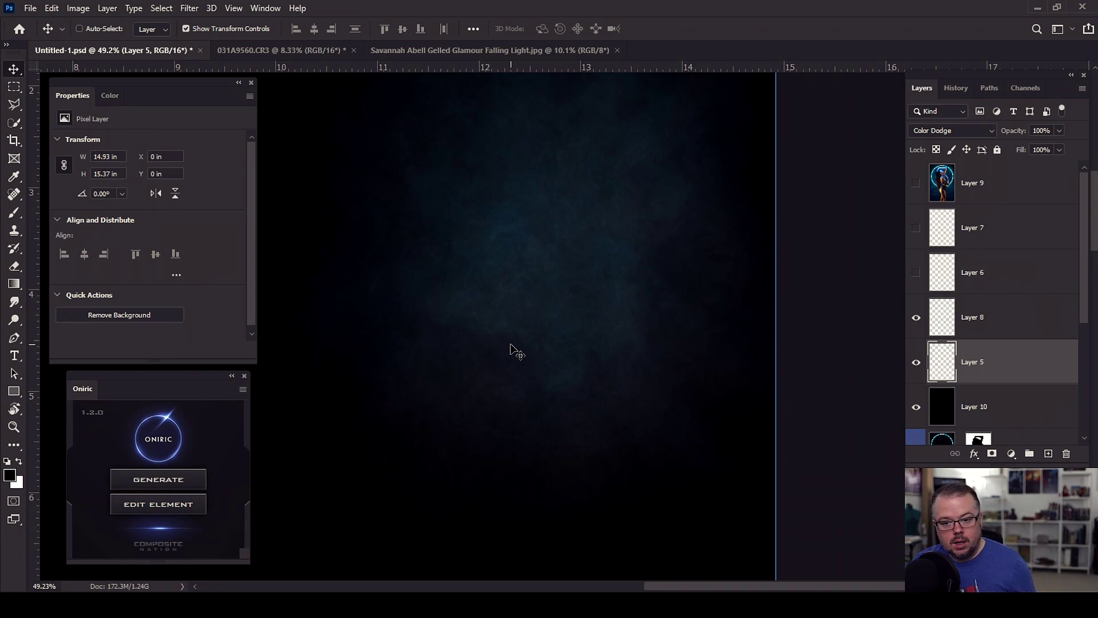
- Delete the black-filled layer and clip Layer 5 and Layer 8 back onto Oniric_Element - 7
click(916, 407)
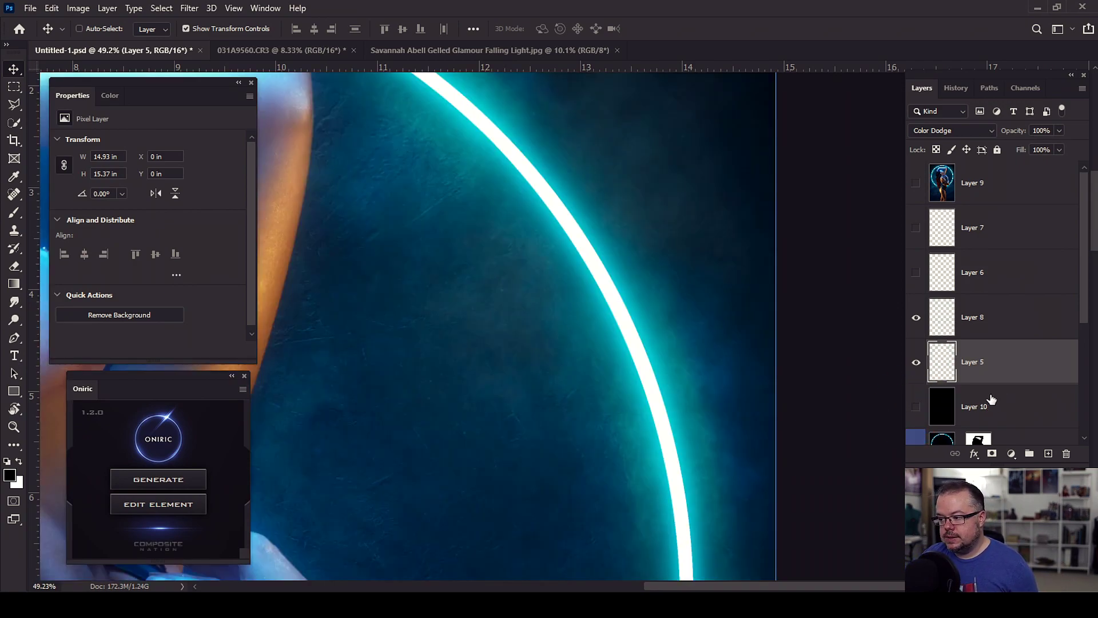
click(1003, 404)
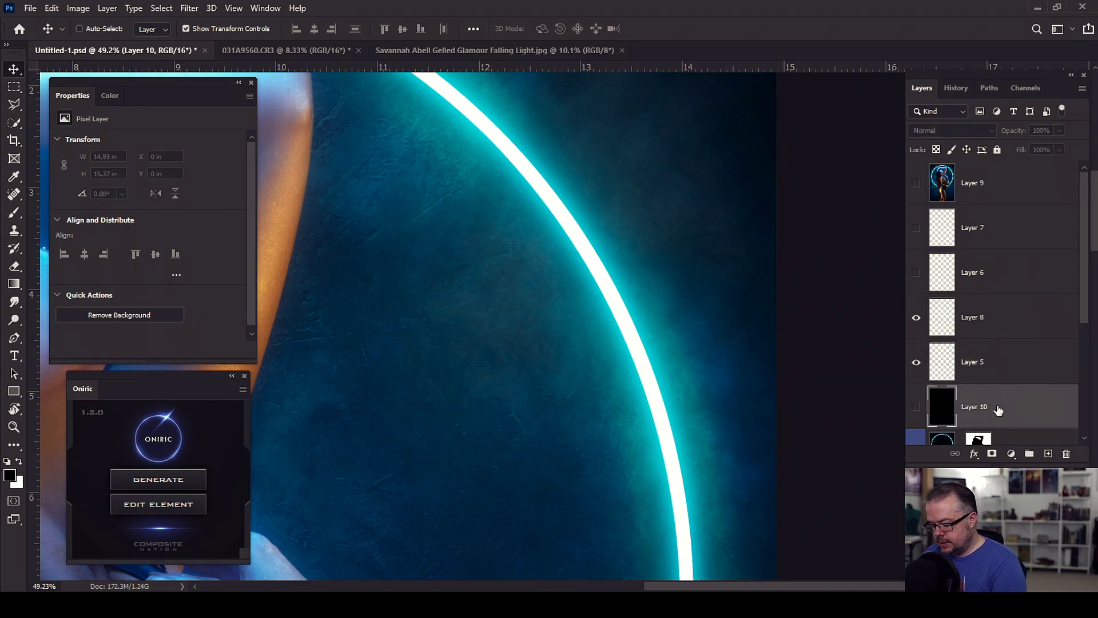
key(Delete)
click(1005, 362)
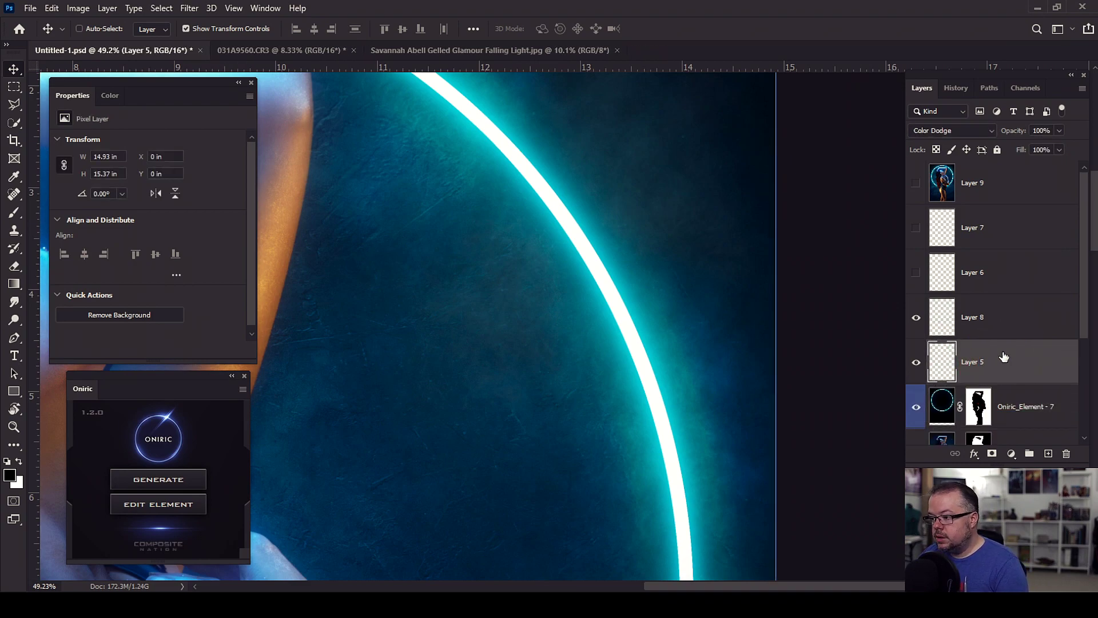
key(ctrl+alt+g)
click(1013, 319)
key(ctrl+alt+g)
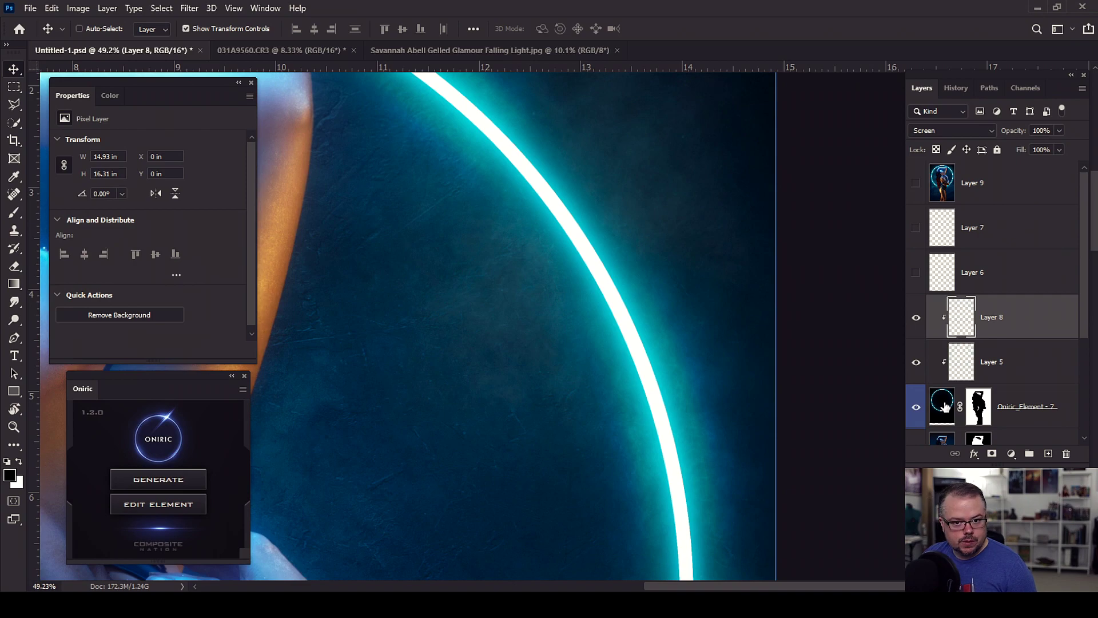
- Toggle Layer 5 off and on to compare its effect on the ring's glow, leaving it visible
click(917, 362)
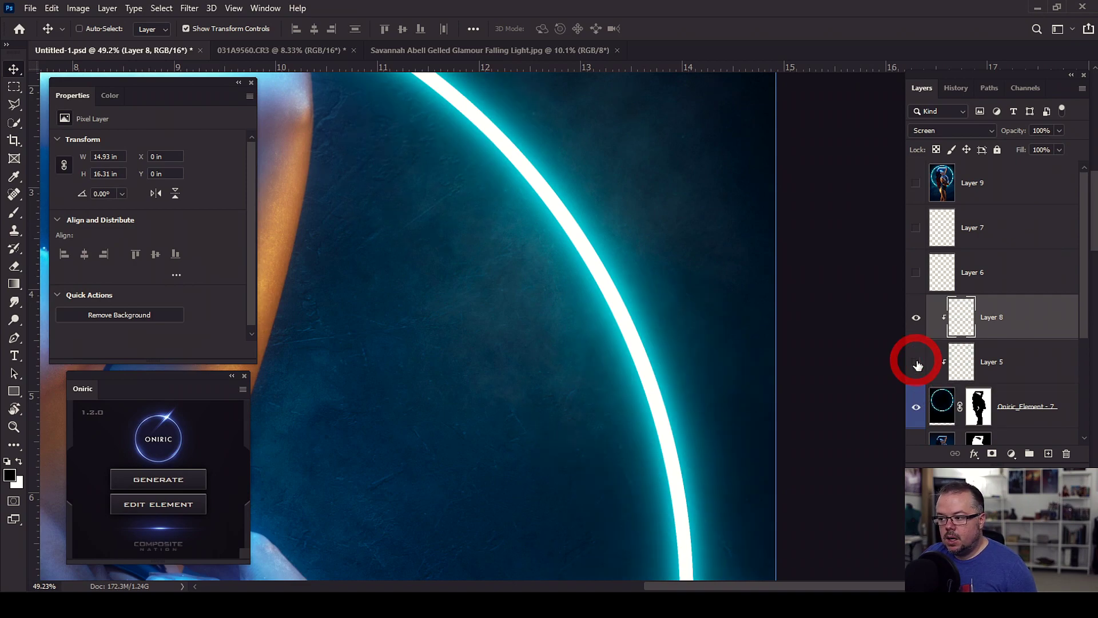
click(917, 363)
click(917, 363)
click(917, 362)
click(917, 362)
click(916, 362)
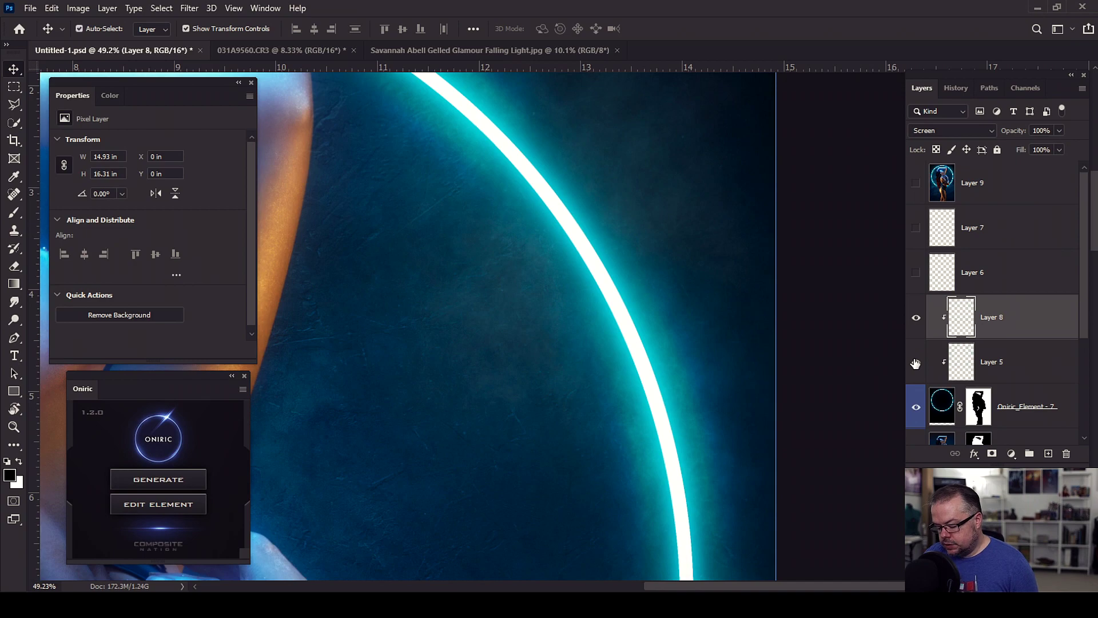
- Make Layer 6 and Layer 7 visible over the full composition
key(ctrl+0)
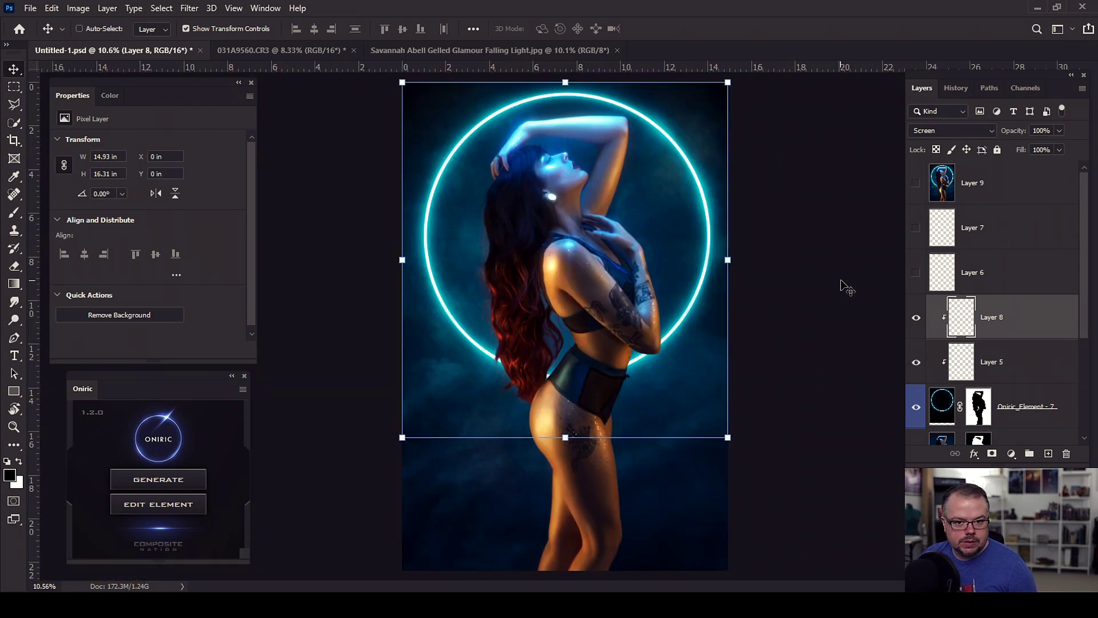
click(916, 272)
click(916, 228)
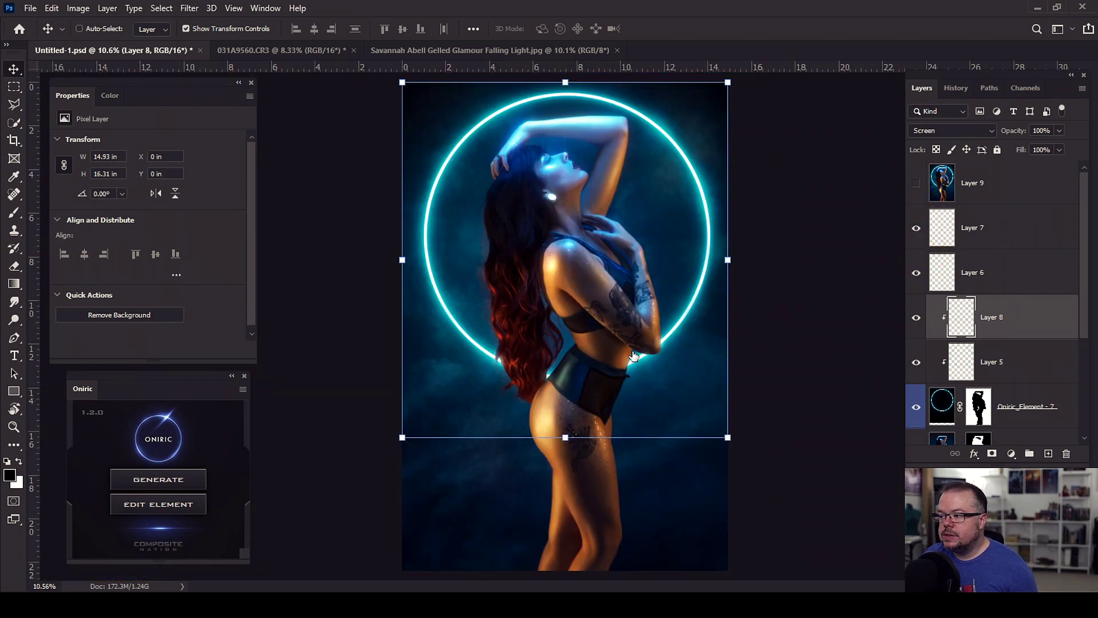
- Select Layer 7 and compare the lower hair and hip with Layers 6 and 7 hidden and shown, leaving both visible
scroll(481, 367, up, 8)
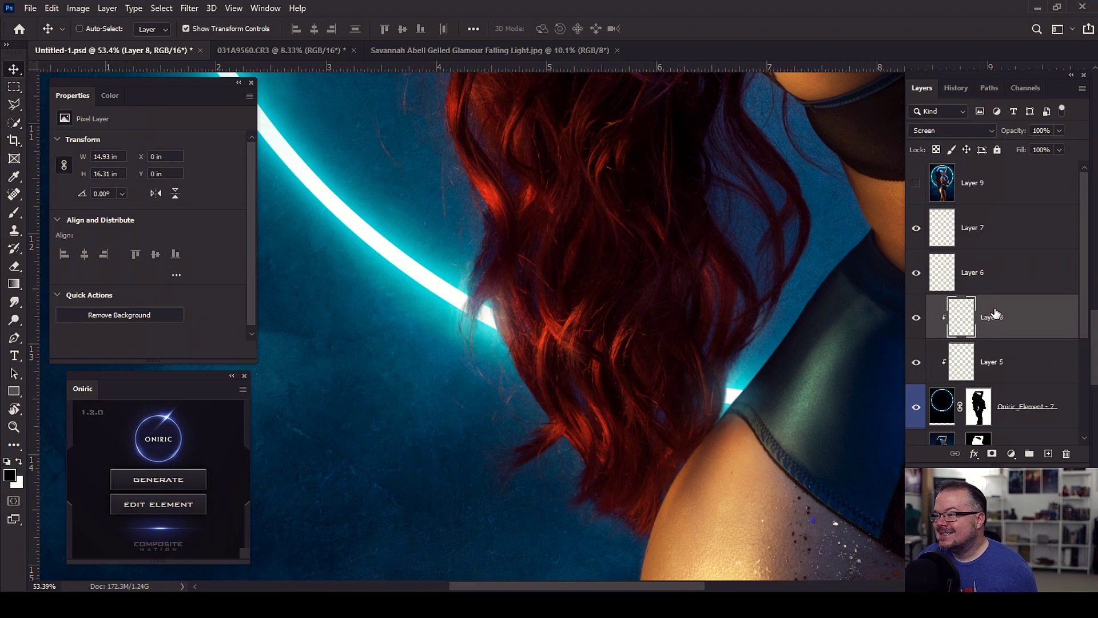
click(1010, 273)
click(989, 247)
click(916, 272)
click(916, 227)
click(916, 272)
click(916, 228)
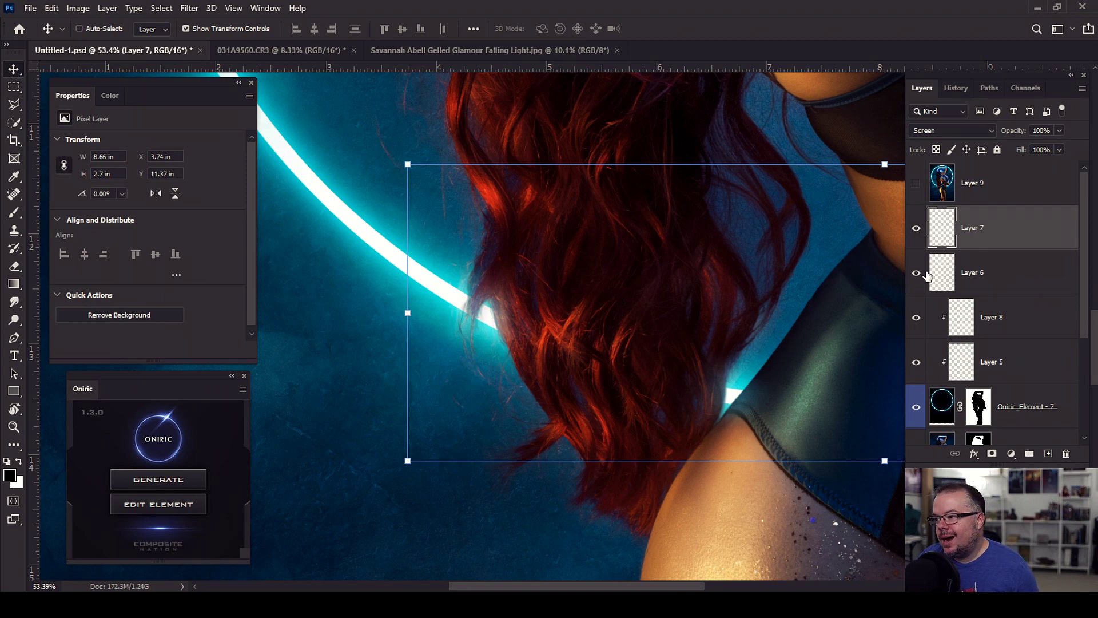
click(916, 272)
click(916, 227)
click(916, 272)
click(916, 228)
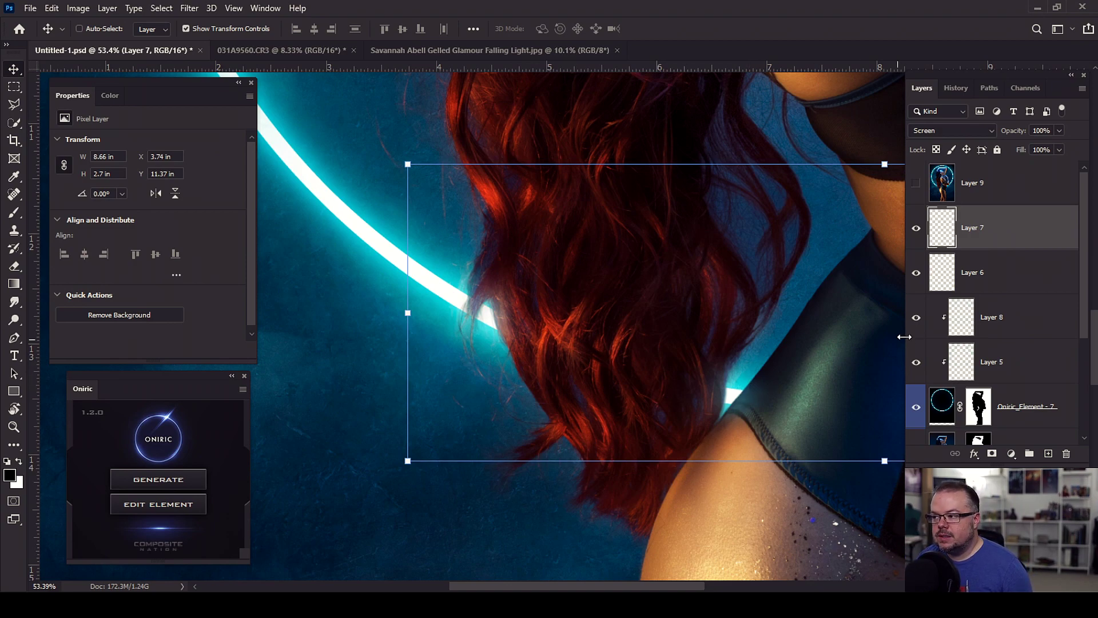
- Make Layer 9 visible over the full composition and select it
key(ctrl+0)
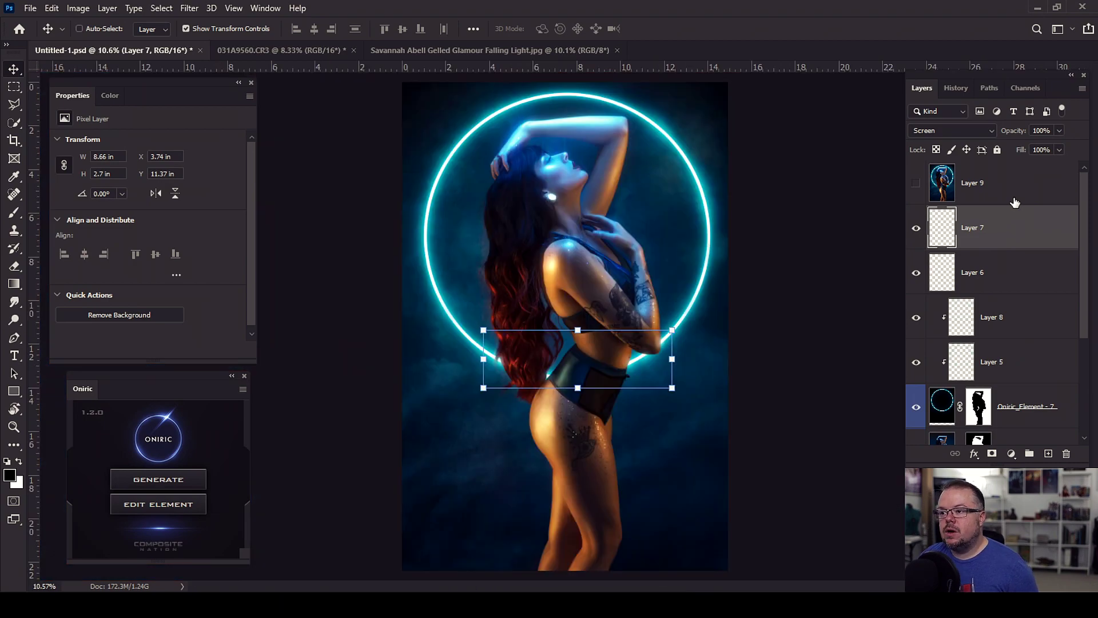
click(916, 182)
click(1016, 191)
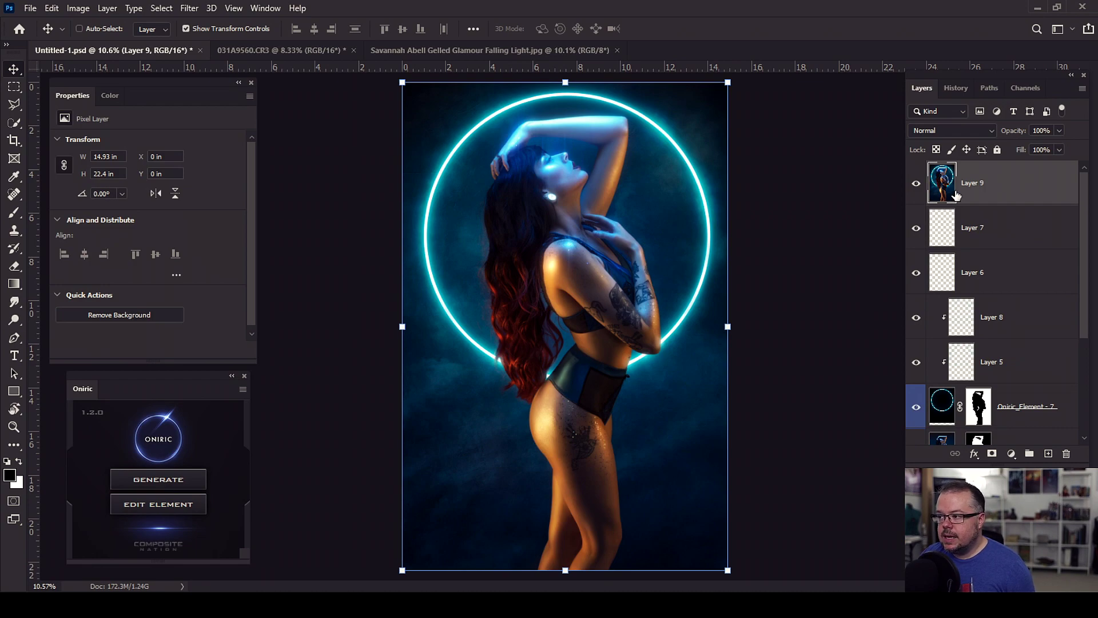
- Duplicate Layer 9 into a new document
right_click(1019, 179)
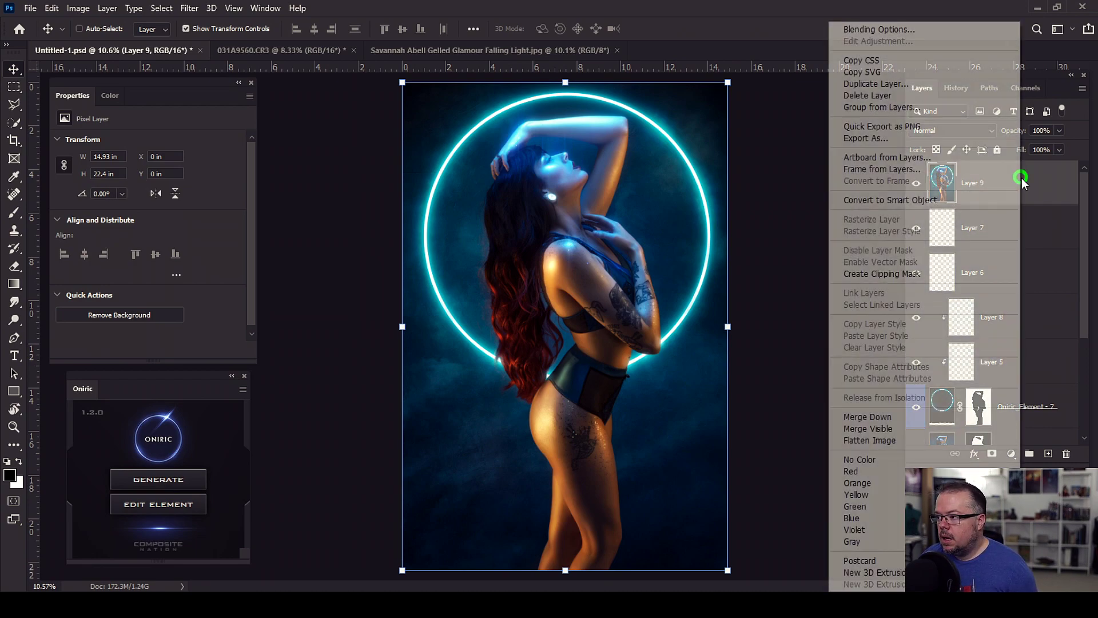
click(903, 85)
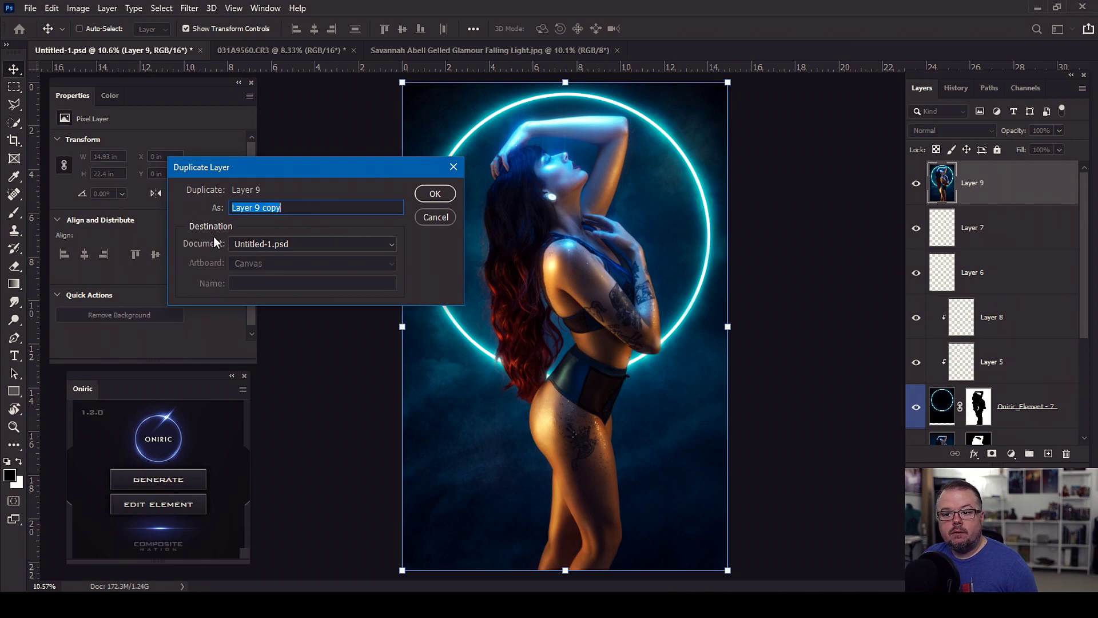
click(262, 246)
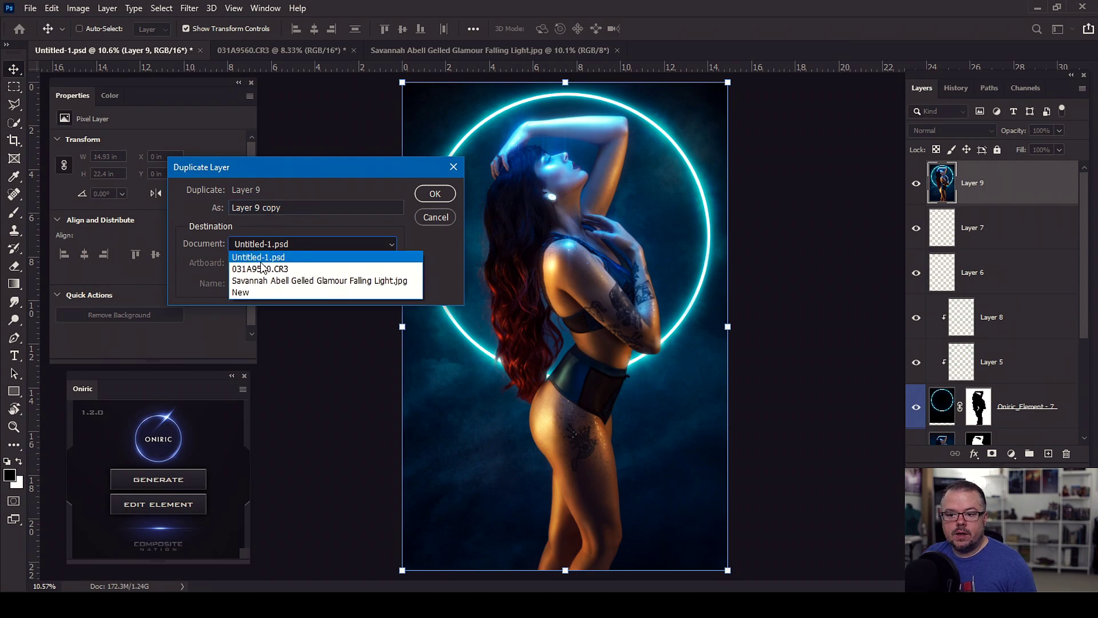
click(256, 293)
click(441, 195)
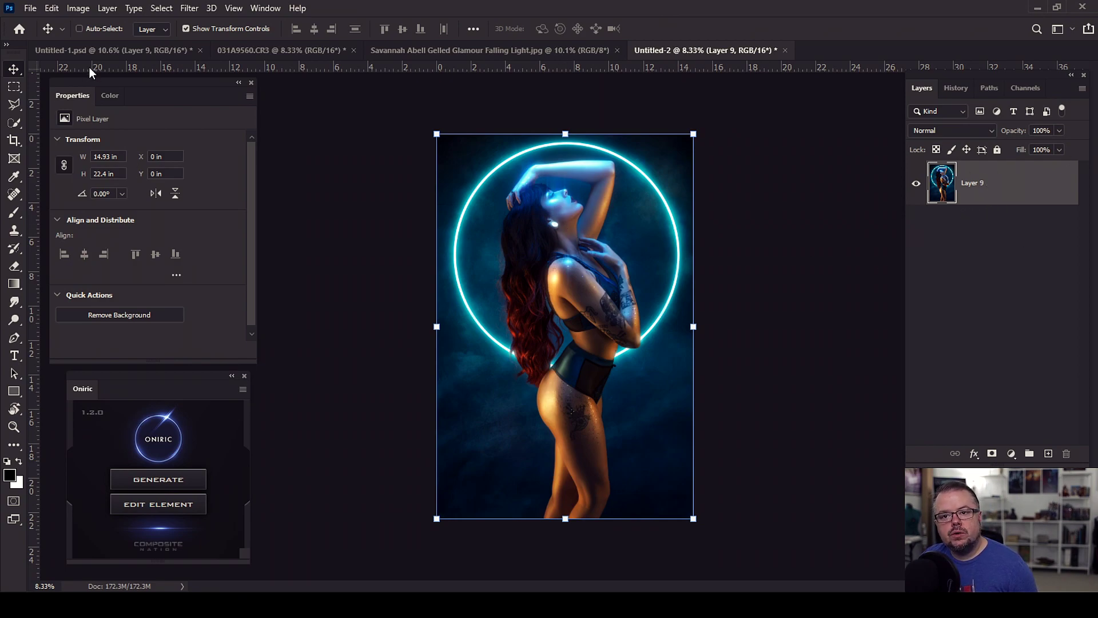
- Revisit the layered Untitled-1 document, then return to Untitled-2 and view the available adjustment layer types
click(100, 56)
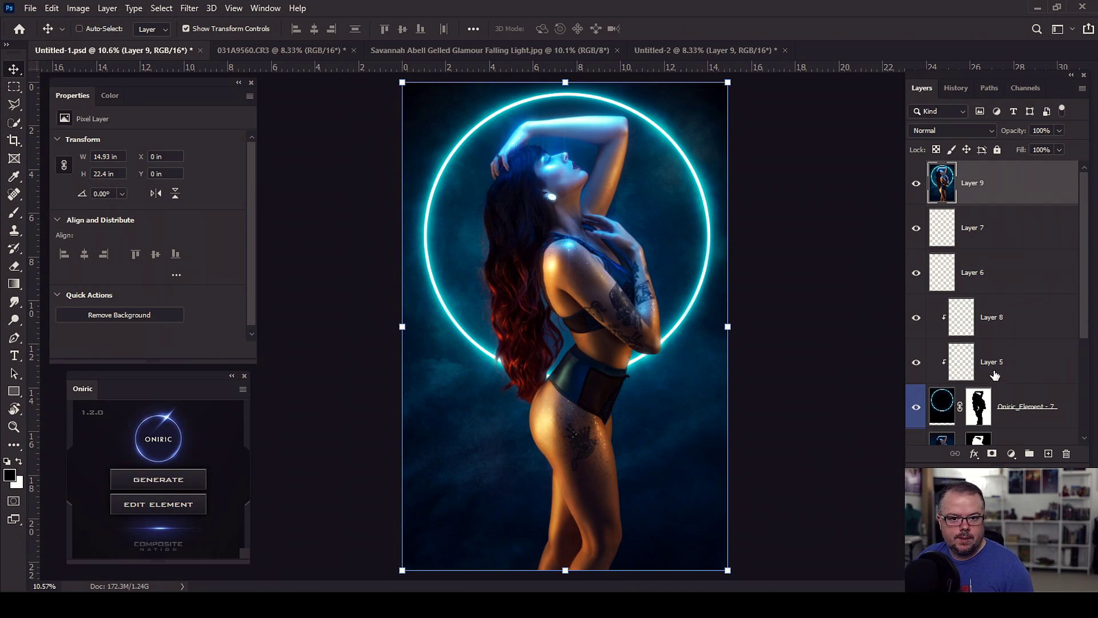
click(658, 51)
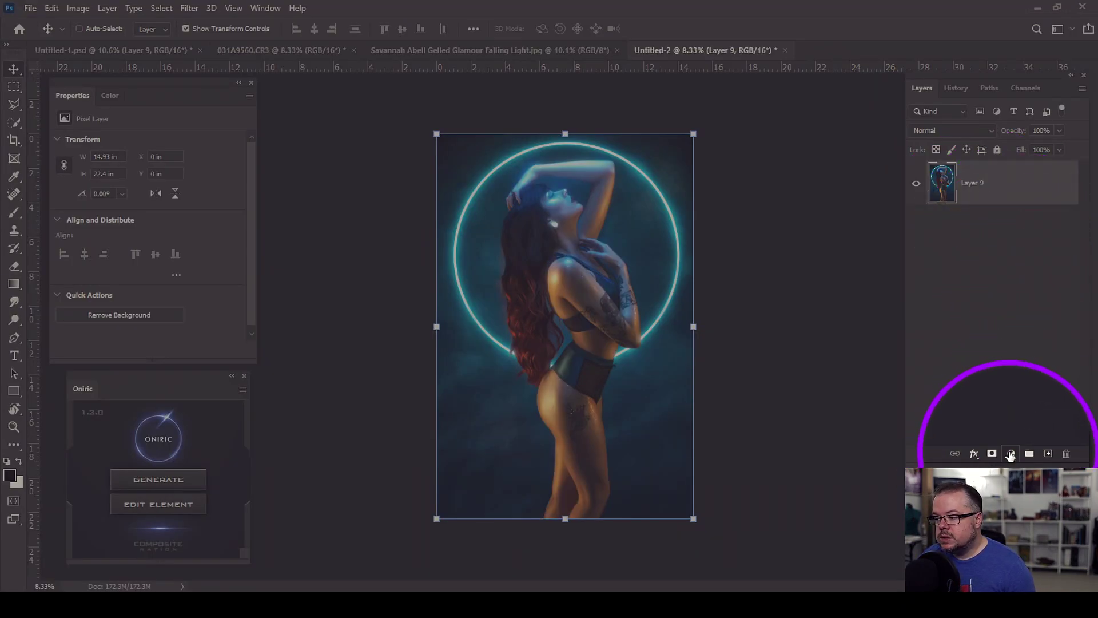
click(1010, 455)
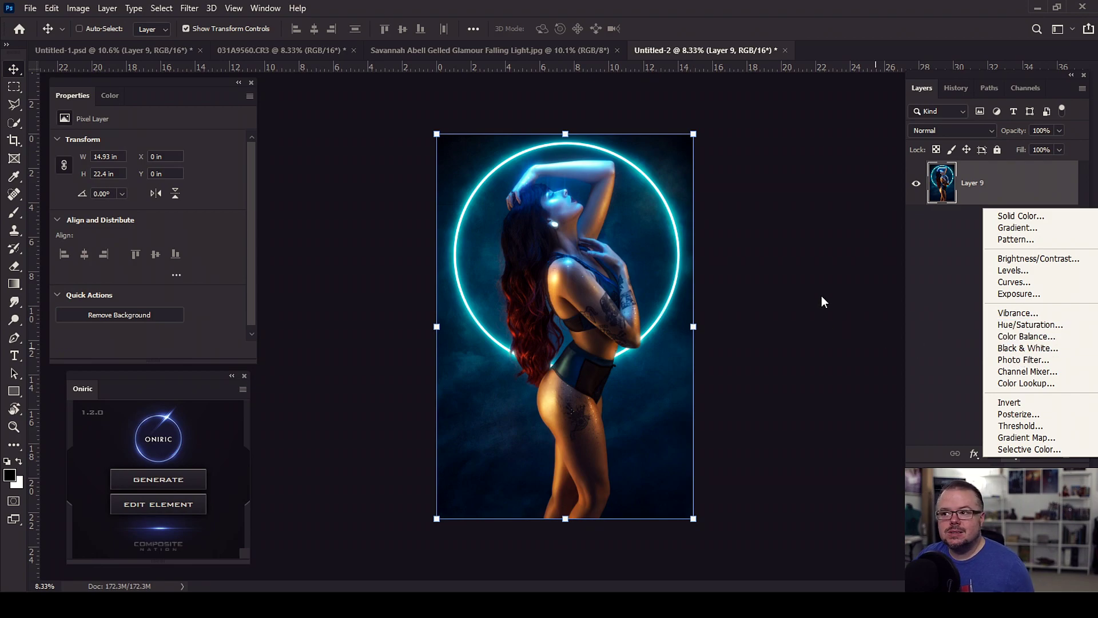
- Switch to the Gelled Glamour Falling Light JPG document
click(521, 50)
click(520, 50)
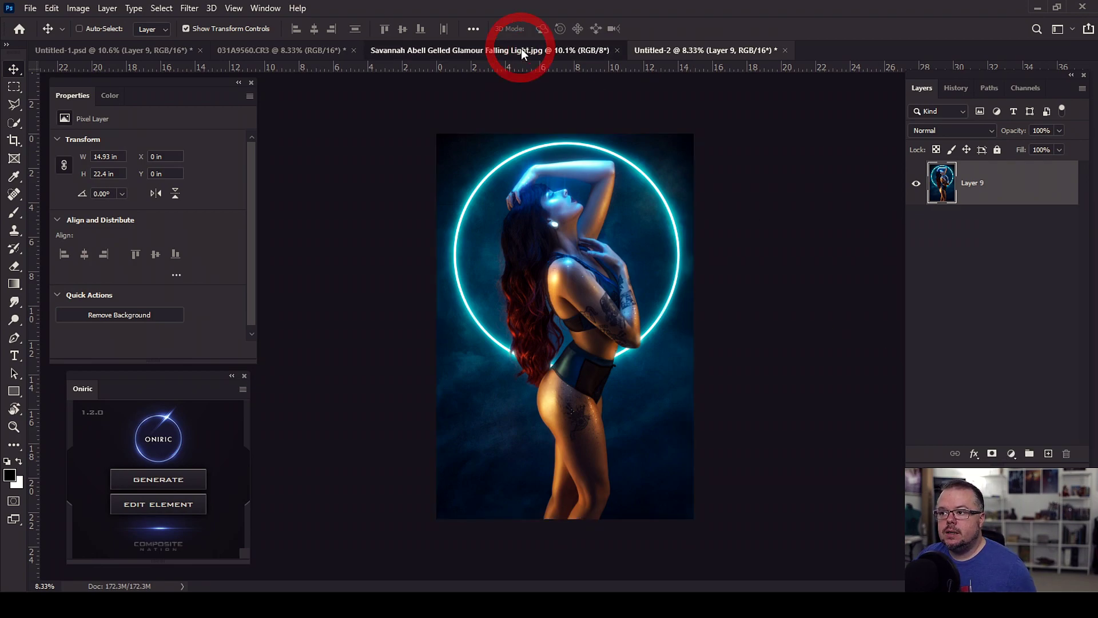